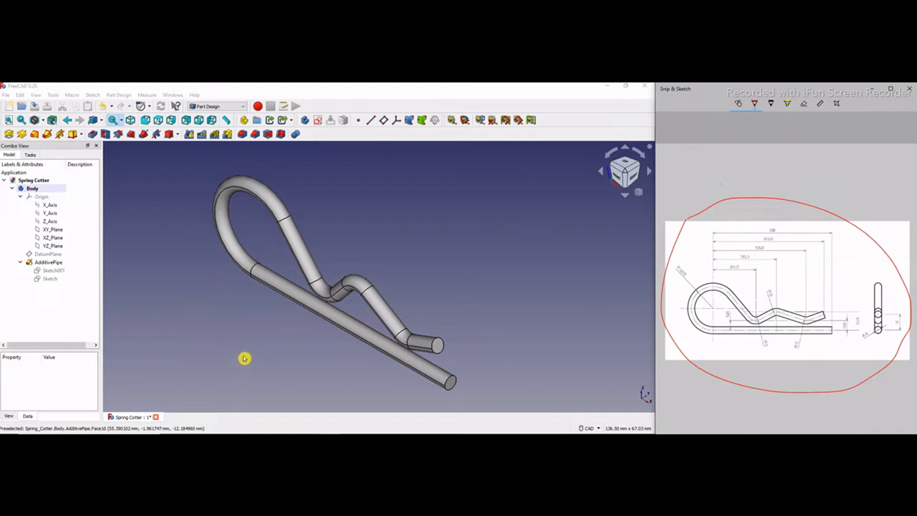
# Switch to the browser and look through the spring cotter application photo and the spring cotter image results
pyautogui.click(209, 434)
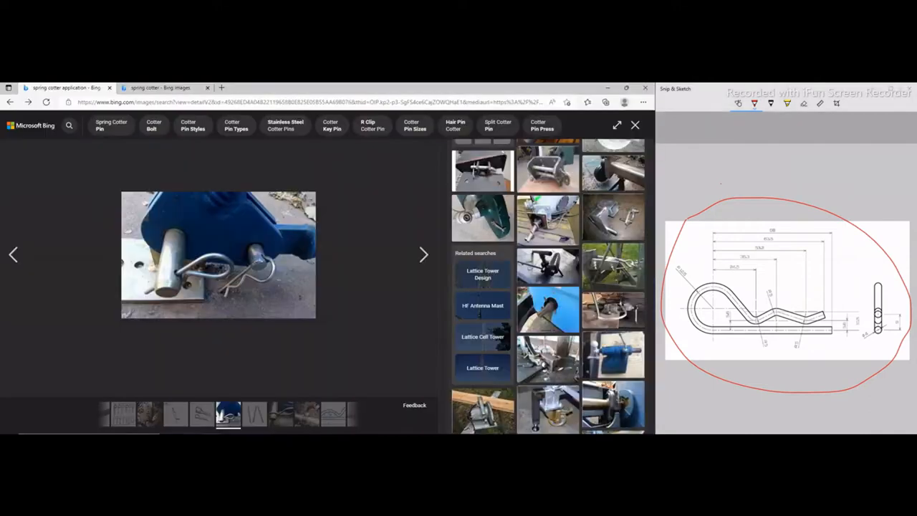
pyautogui.click(177, 89)
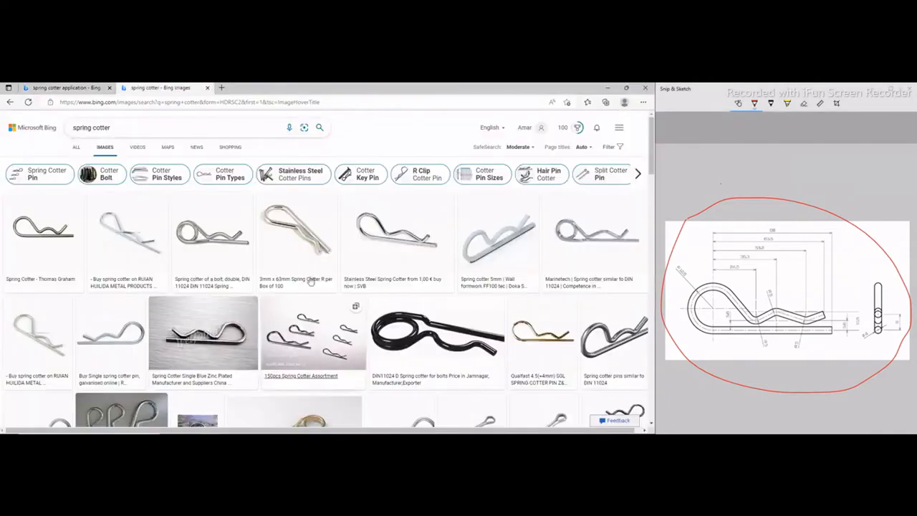
pyautogui.scroll(-2, 359, 327)
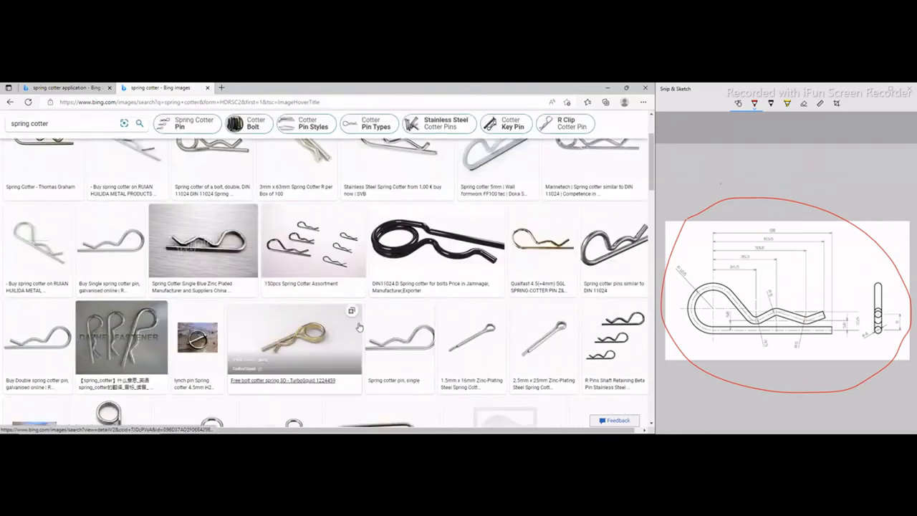
pyautogui.scroll(2, 297, 301)
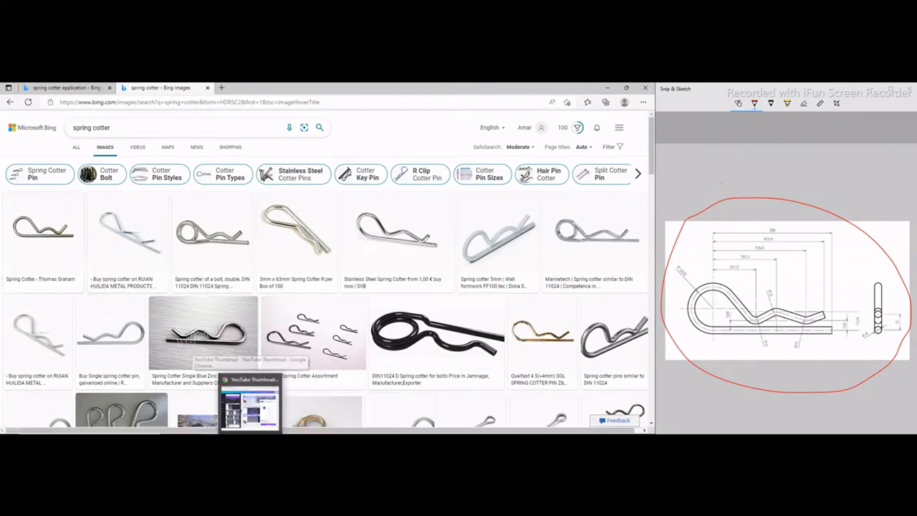
# Tick the installed cotter pin photo in the Snipping Tool, and review the spring cotter application photo in the browser again
pyautogui.click(336, 440)
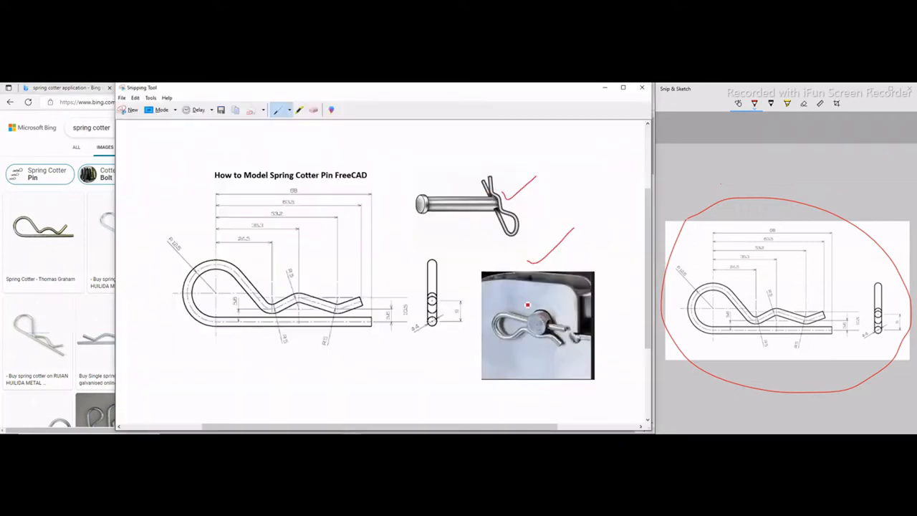
pyautogui.moveTo(525, 302); pyautogui.dragTo(561, 285)
pyautogui.click(77, 88)
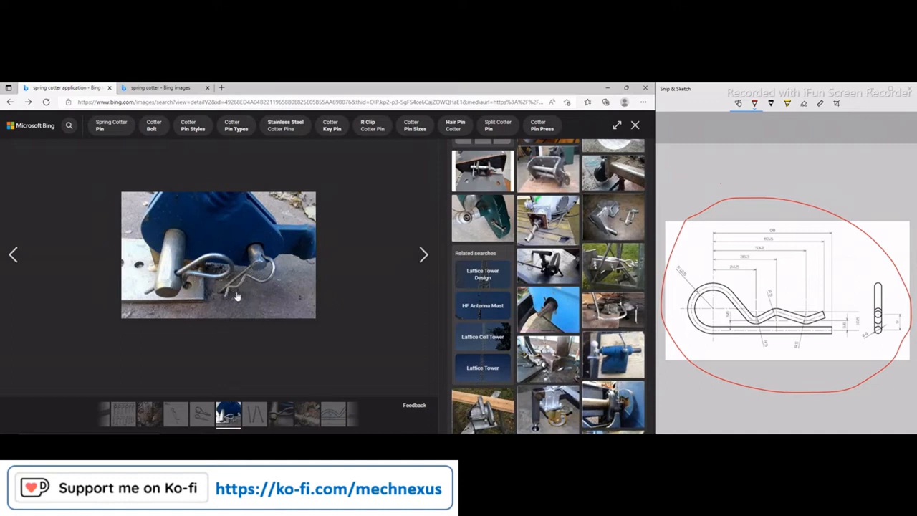
pyautogui.click(157, 159)
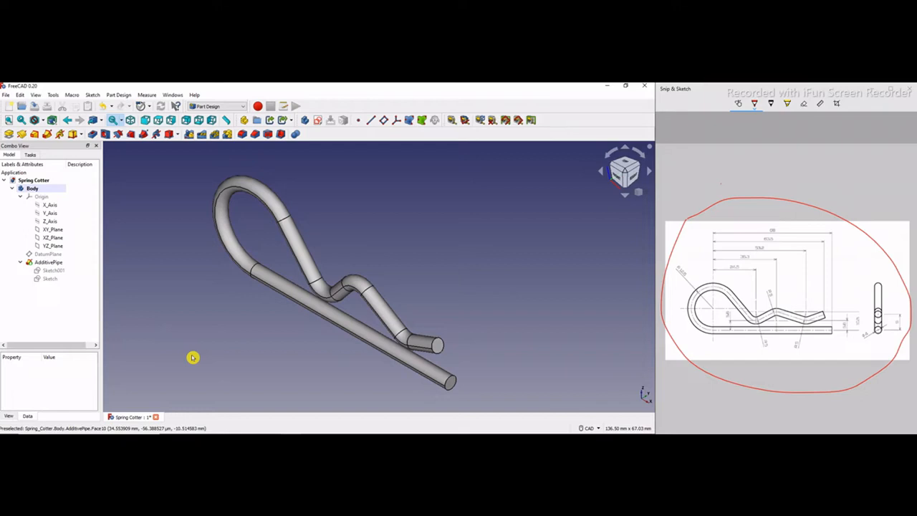
# Erase the red outline around the reference drawing in Snip & Sketch, and return to FreeCAD
pyautogui.click(804, 104)
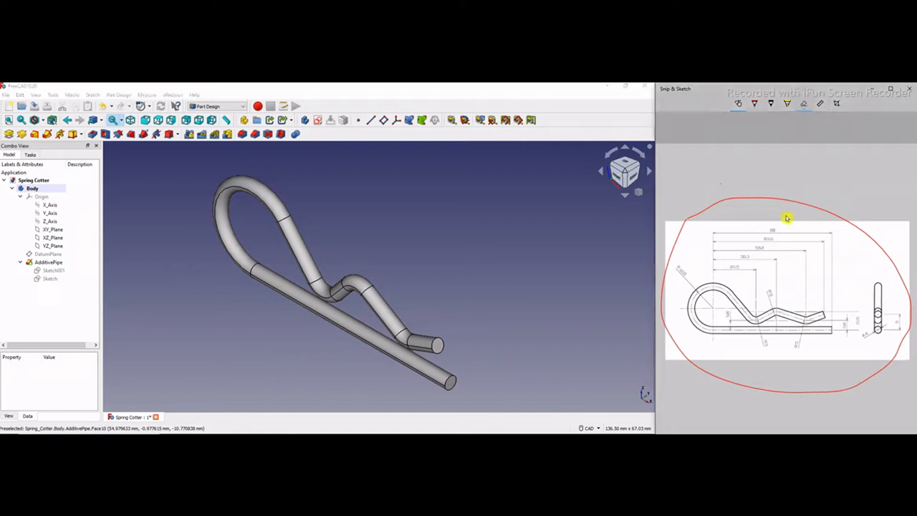
pyautogui.moveTo(784, 219); pyautogui.dragTo(312, 348)
pyautogui.click(215, 321)
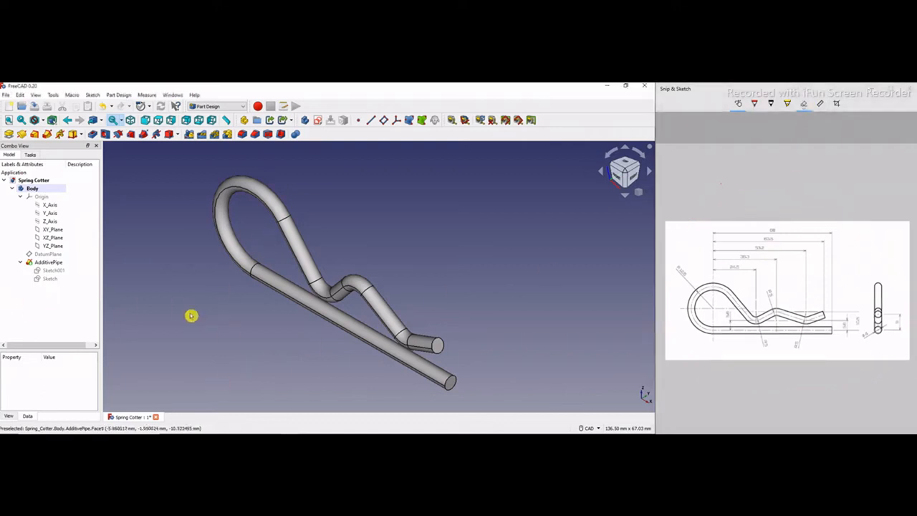
# Delete the AdditivePipe feature from the body
pyautogui.click(49, 263)
pyautogui.rightClick(49, 267)
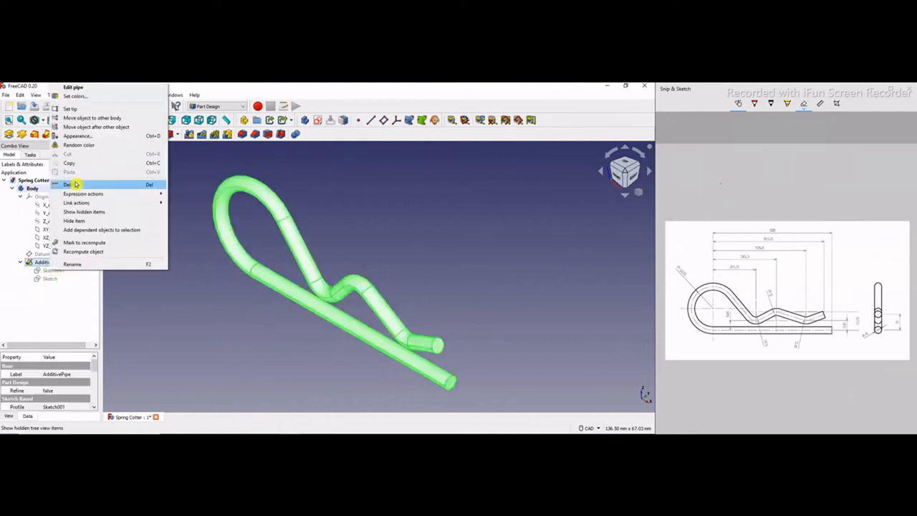
pyautogui.click(73, 187)
# Delete the profile sketch Sketch001 and the DatumPlane, keeping only the path sketch in the body
pyautogui.click(44, 271)
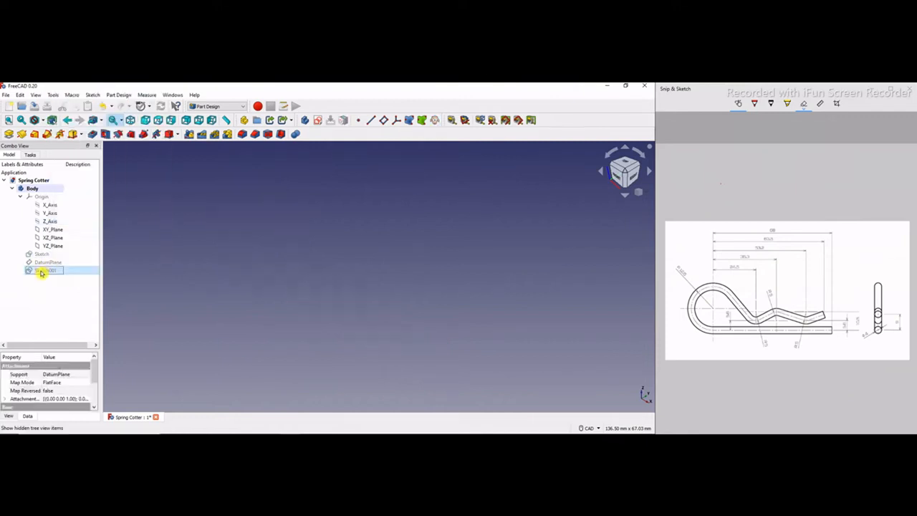
pyautogui.rightClick(42, 271)
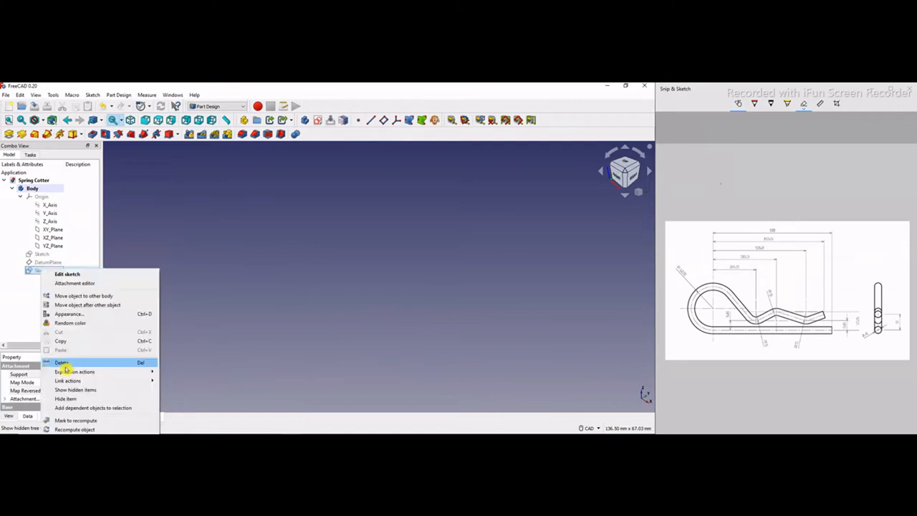
pyautogui.click(64, 364)
pyautogui.rightClick(50, 263)
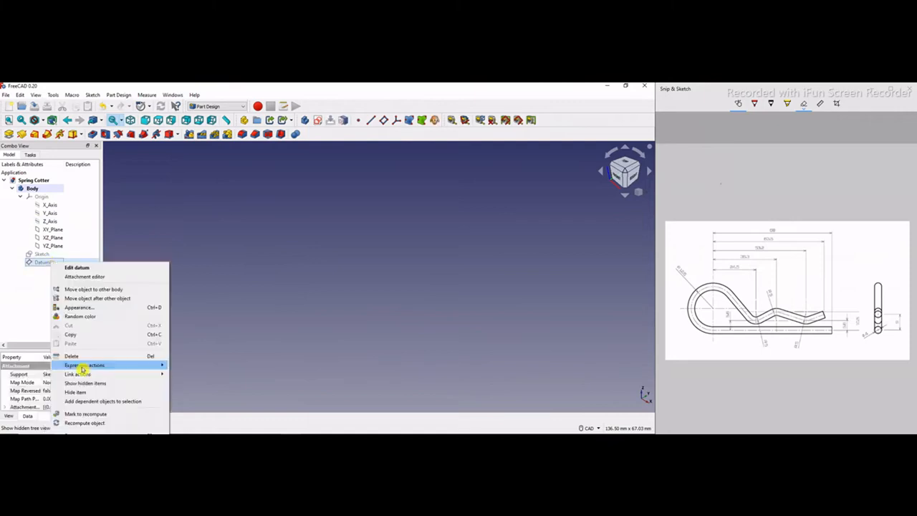
pyautogui.click(78, 362)
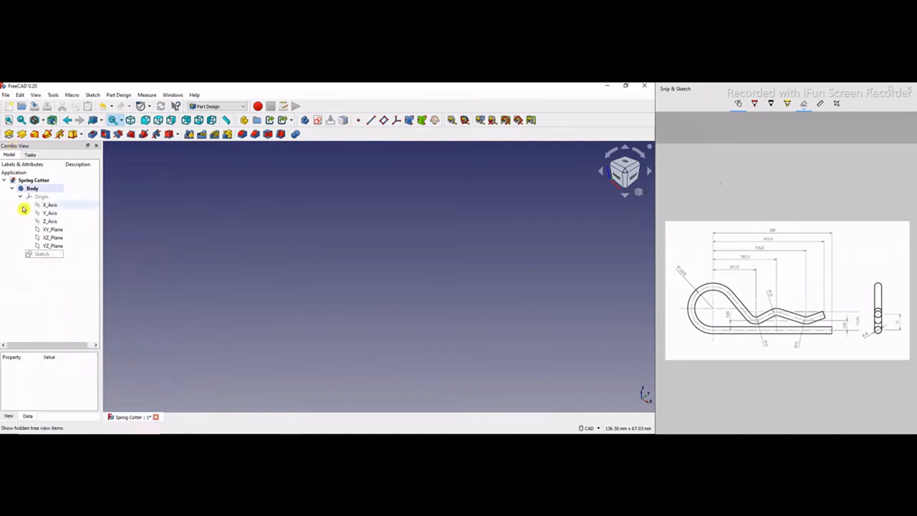
# Open the path sketch and examine the cotter's outline, arc radii and length dimensions
pyautogui.click(44, 255)
pyautogui.doubleClick(45, 255)
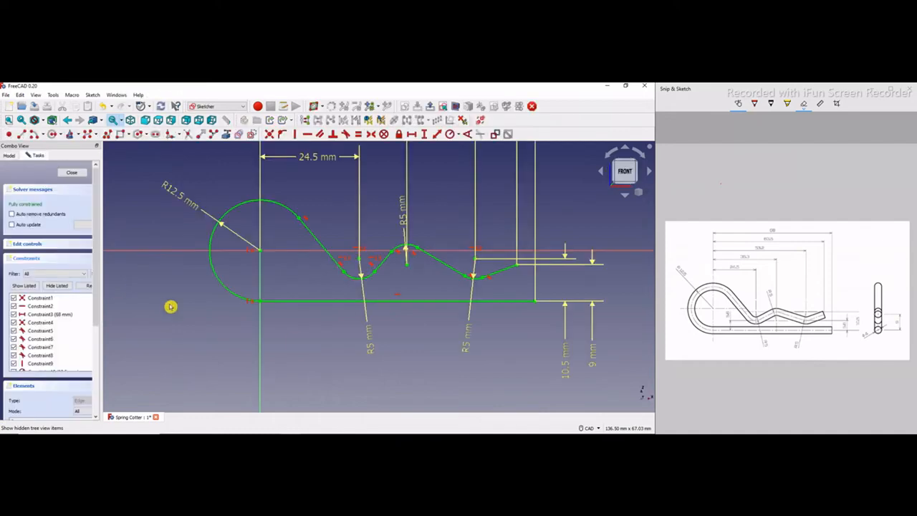
pyautogui.scroll(-4, 294, 338)
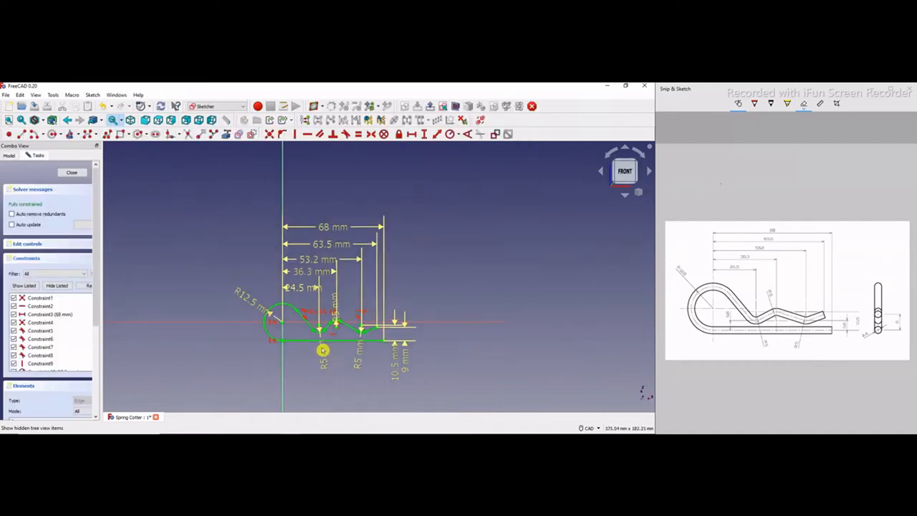
pyautogui.scroll(5, 314, 328)
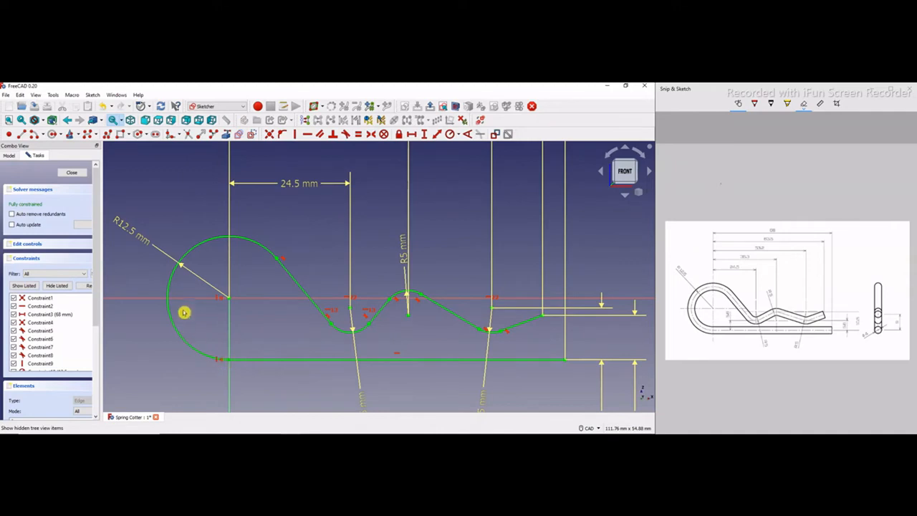
pyautogui.scroll(-3, 396, 355)
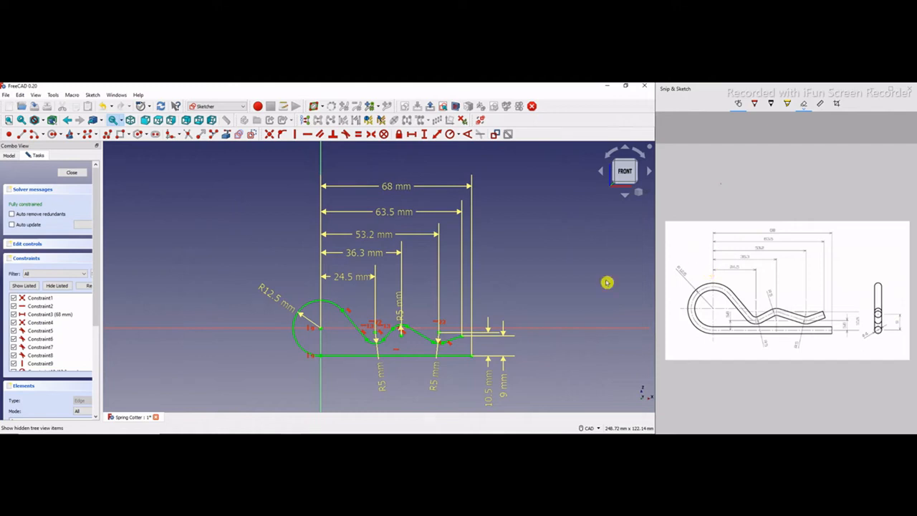
pyautogui.scroll(1, 528, 360)
pyautogui.moveTo(485, 368); pyautogui.dragTo(478, 372, button='middle')
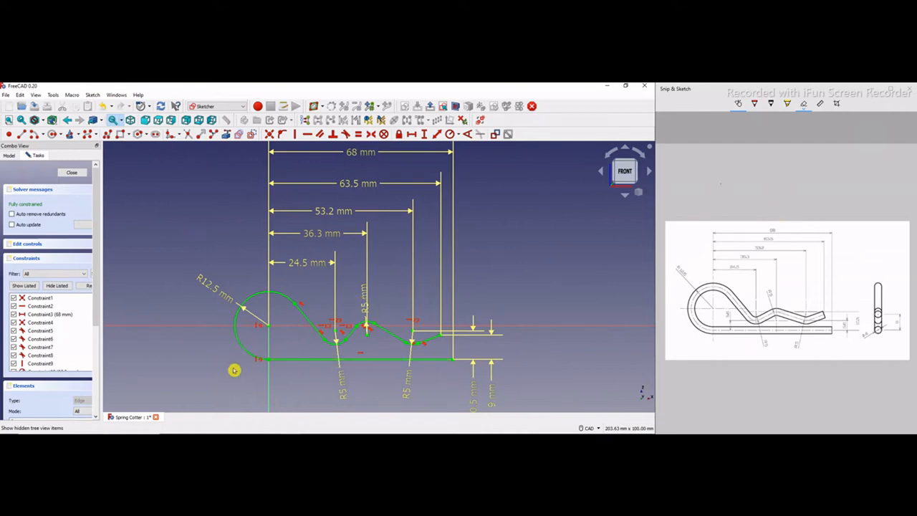
pyautogui.scroll(-1, 364, 352)
pyautogui.scroll(1, 284, 348)
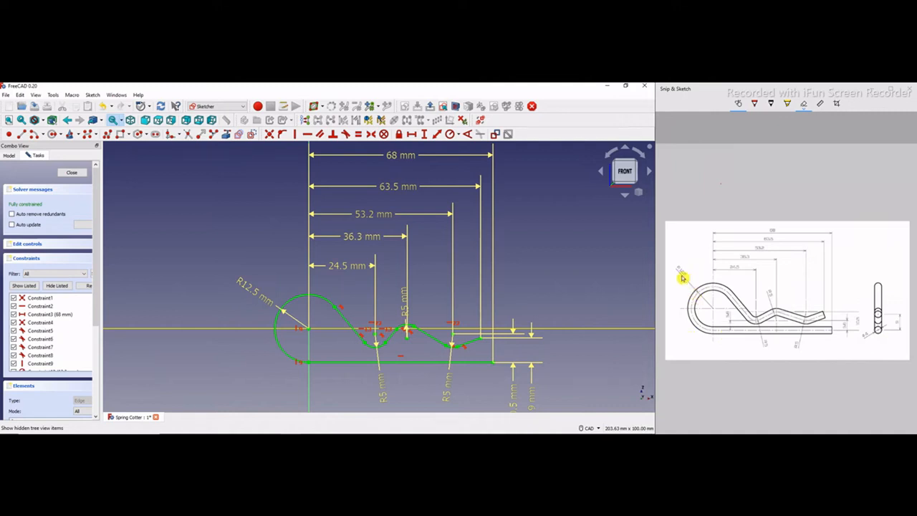
# Tick the loop radius and the 24.5, 36.3, 53.2, 63.5 and 68 mm lengths in red on the Snip & Sketch drawing
pyautogui.click(755, 103)
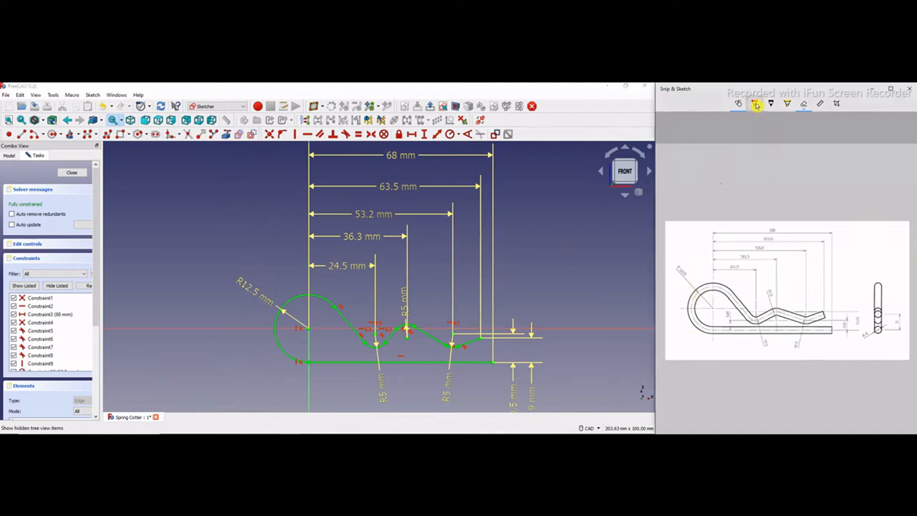
pyautogui.scroll(-1, 296, 342)
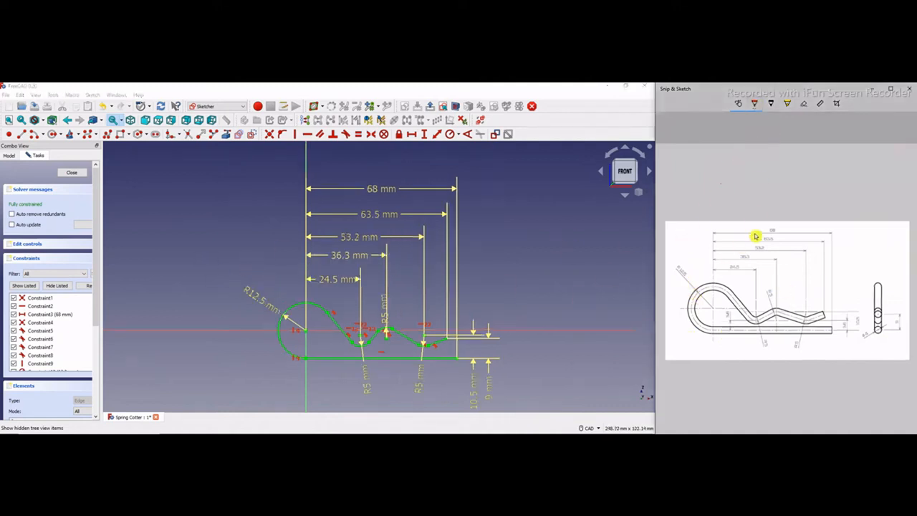
pyautogui.moveTo(677, 262); pyautogui.dragTo(737, 260)
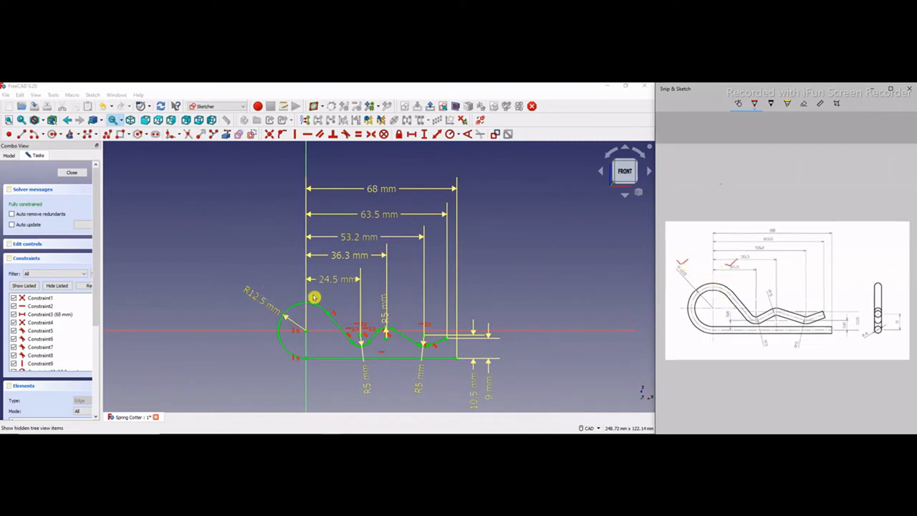
pyautogui.click(322, 272)
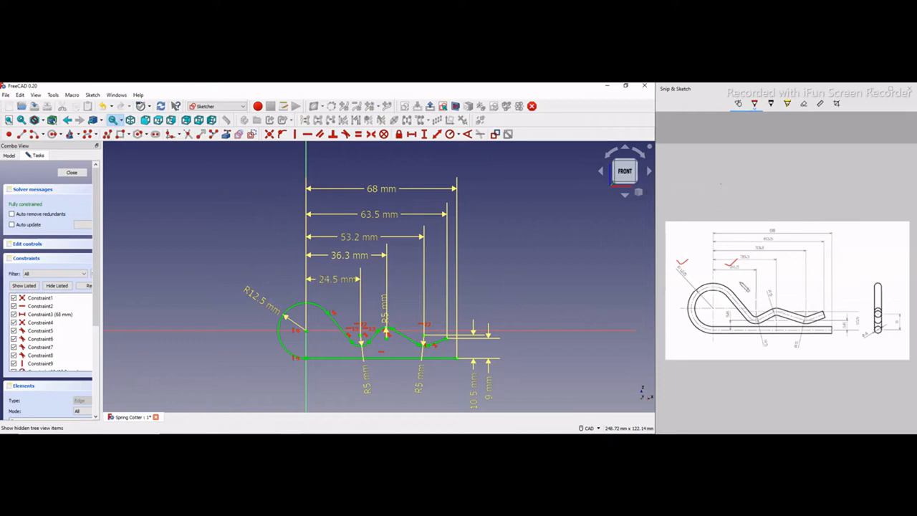
pyautogui.click(747, 255)
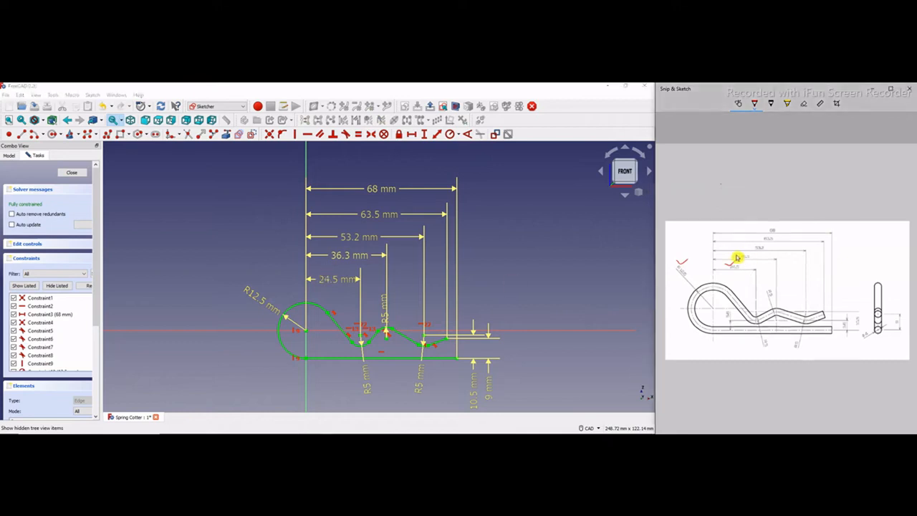
pyautogui.moveTo(737, 260); pyautogui.dragTo(749, 251)
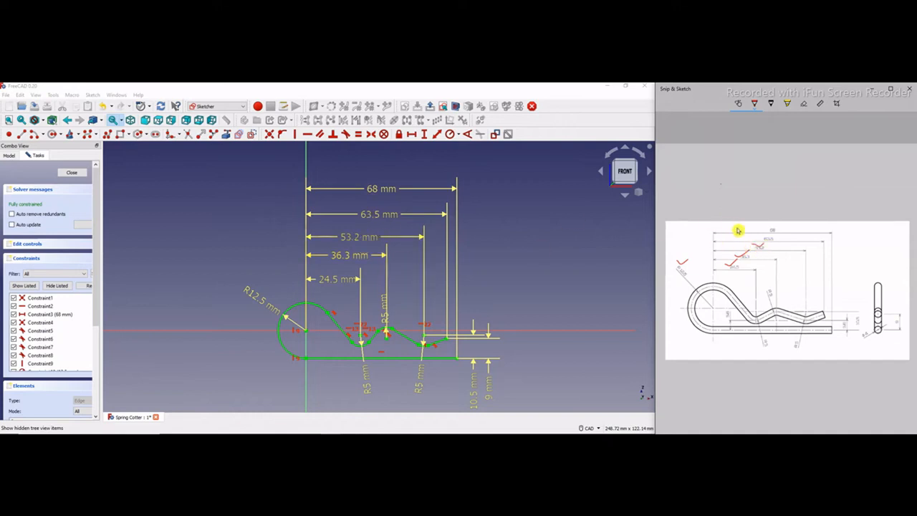
pyautogui.moveTo(753, 245); pyautogui.dragTo(763, 242)
pyautogui.moveTo(764, 230); pyautogui.dragTo(780, 223)
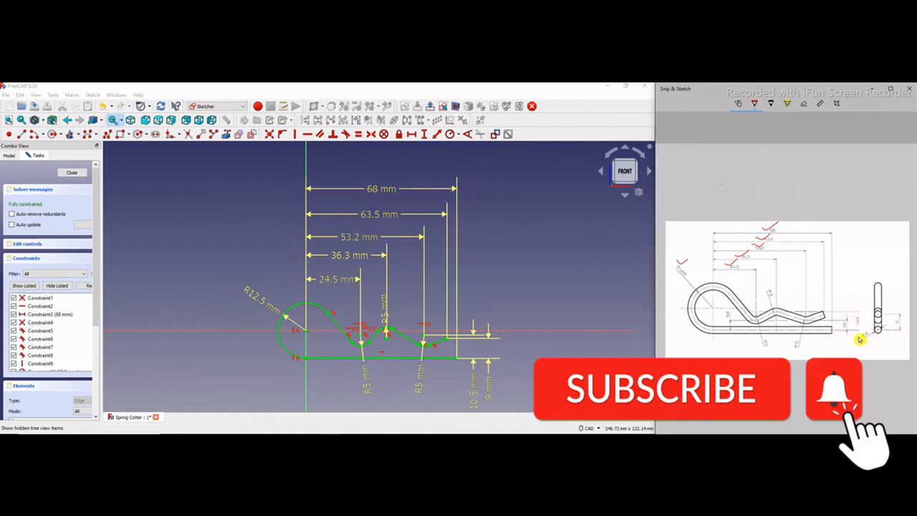
# Tick the wire diameter and the height dimensions on the reference drawing, and compare them with the path sketch
pyautogui.moveTo(859, 337); pyautogui.dragTo(871, 334)
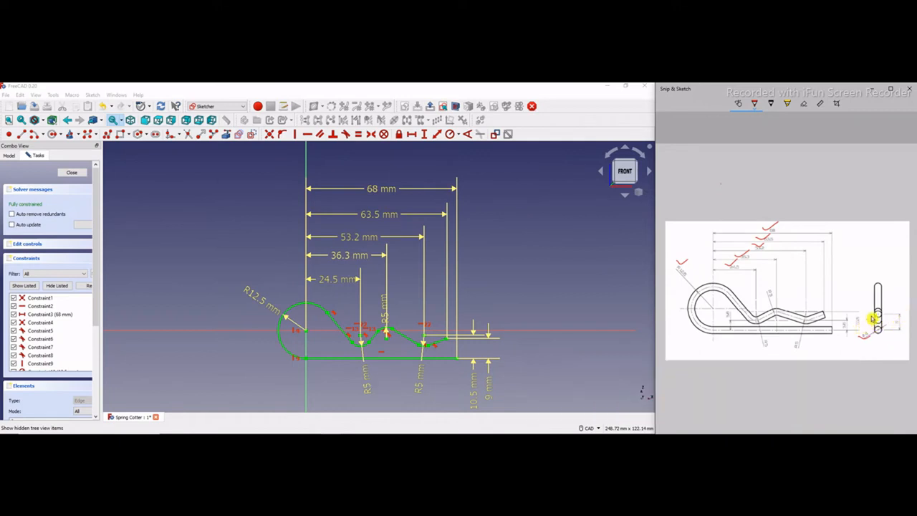
pyautogui.moveTo(845, 334); pyautogui.dragTo(857, 332)
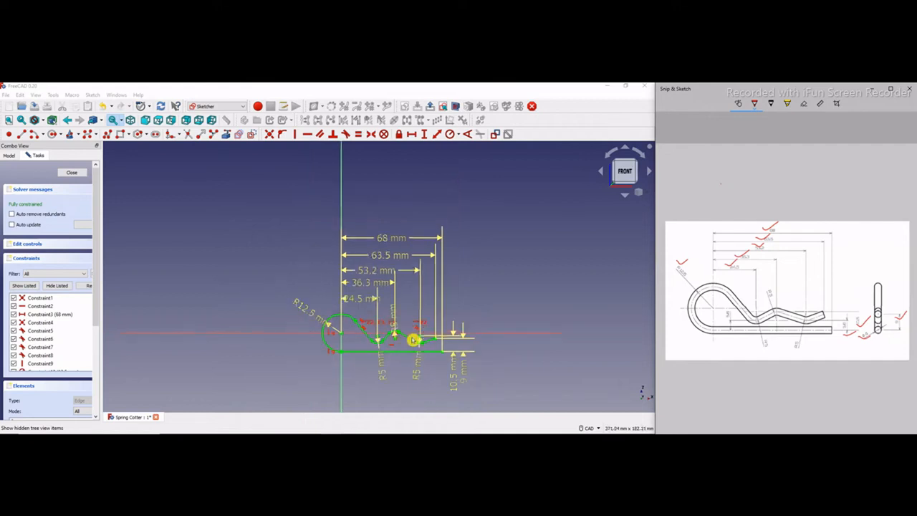
pyautogui.scroll(-2, 413, 340)
pyautogui.scroll(3, 379, 327)
pyautogui.scroll(-2, 372, 351)
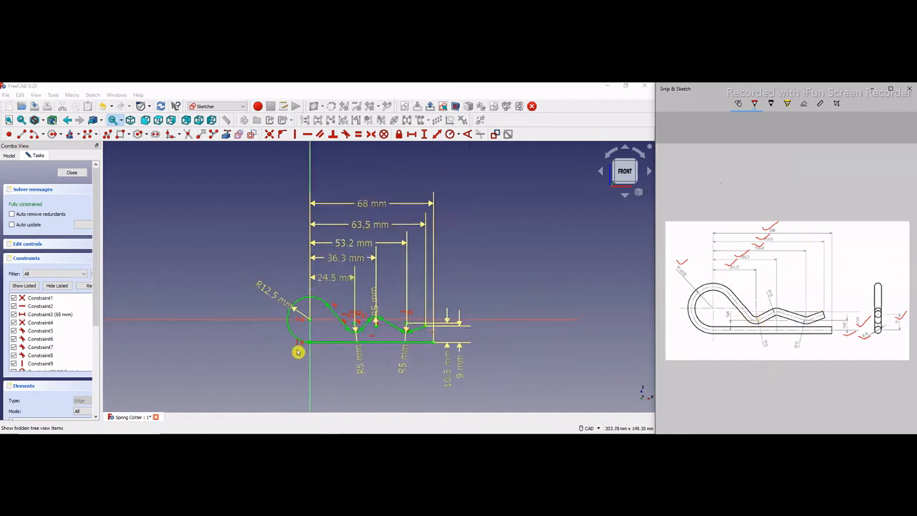
pyautogui.scroll(-2, 253, 316)
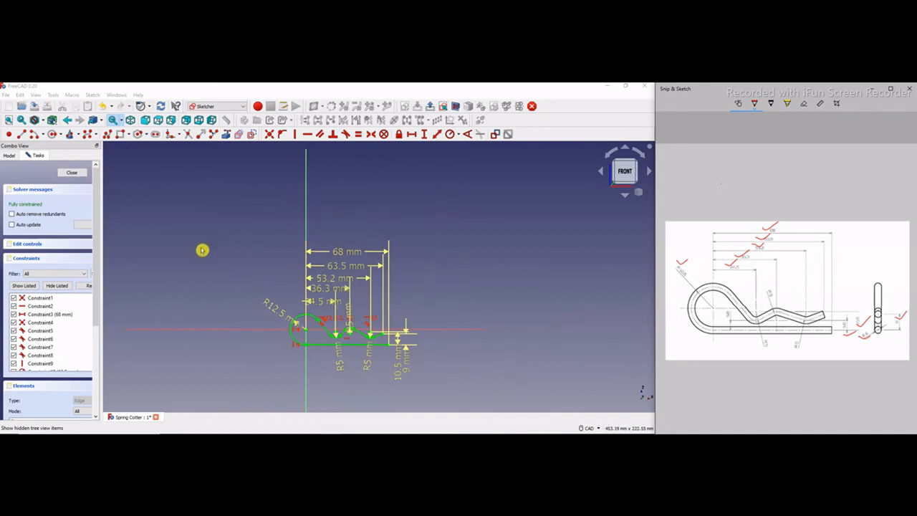
# Close the path sketch and make it visible in the 3D view
pyautogui.click(75, 173)
pyautogui.click(157, 232)
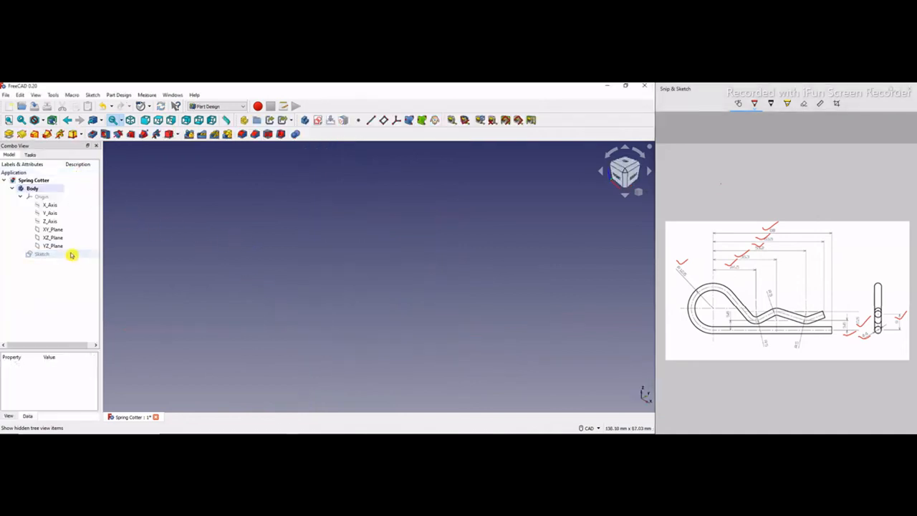
pyautogui.click(41, 255)
pyautogui.press('space')
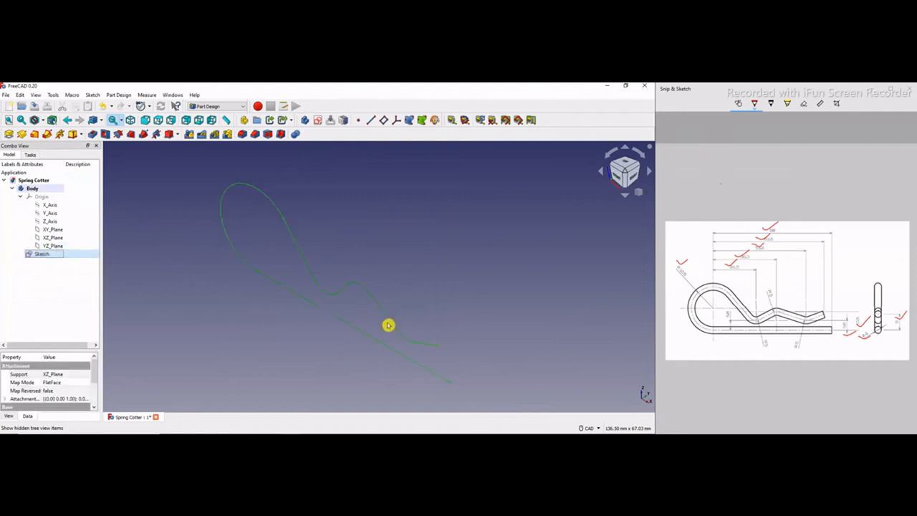
pyautogui.scroll(-2, 372, 299)
pyautogui.scroll(1, 363, 304)
pyautogui.click(211, 342)
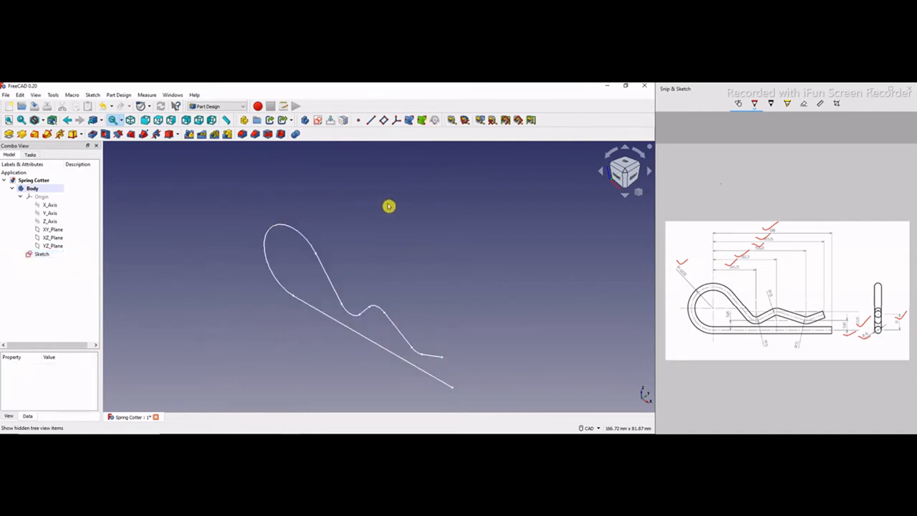
# Create a datum plane normal to the long straight leg of the path sketch, and close the report view
pyautogui.click(383, 122)
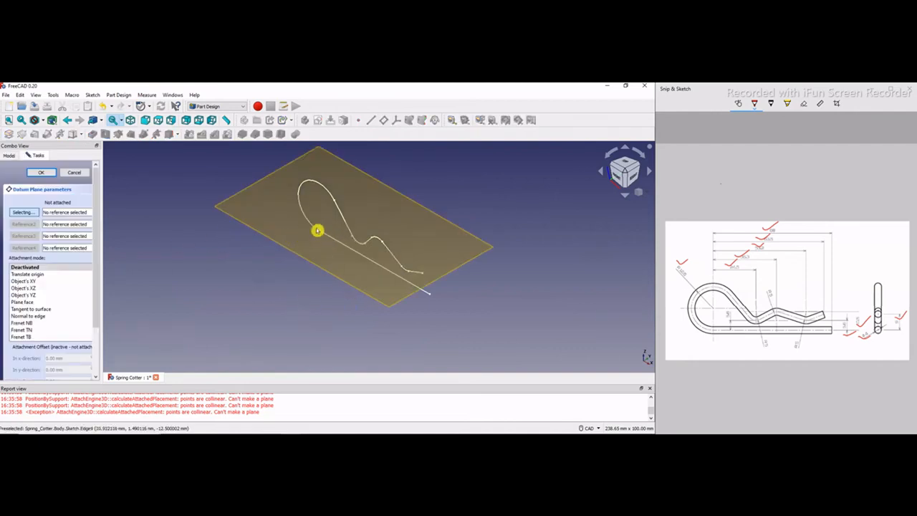
pyautogui.click(342, 247)
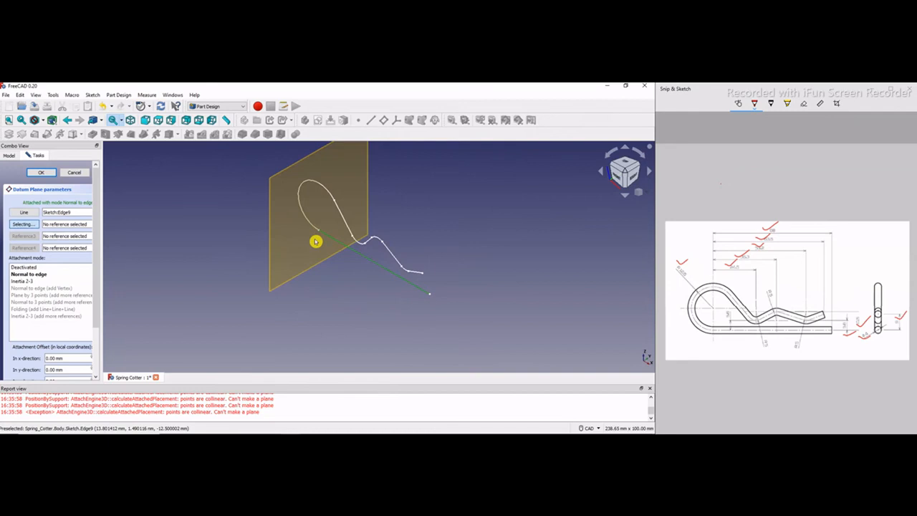
pyautogui.click(39, 174)
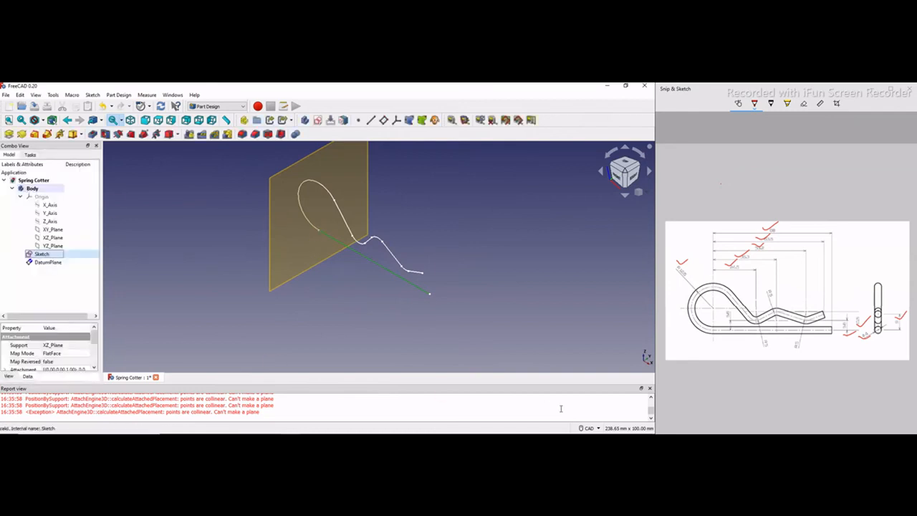
pyautogui.click(649, 389)
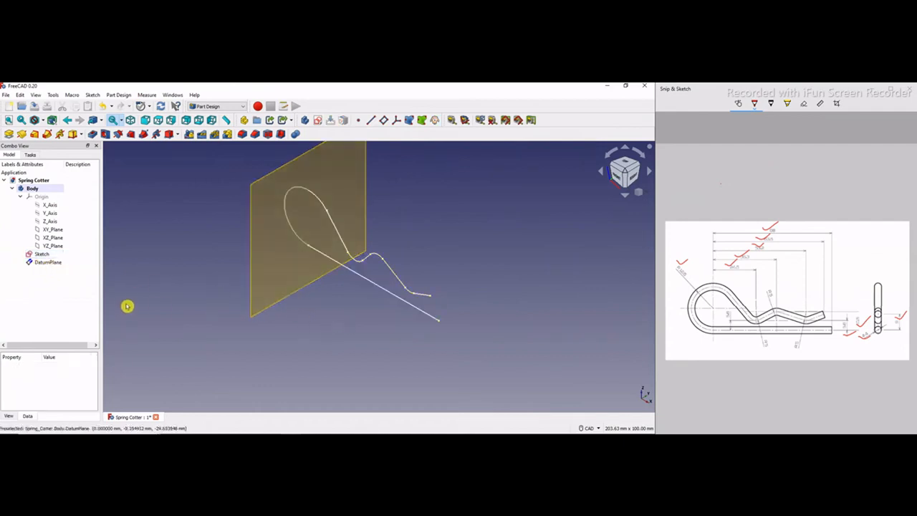
pyautogui.click(40, 265)
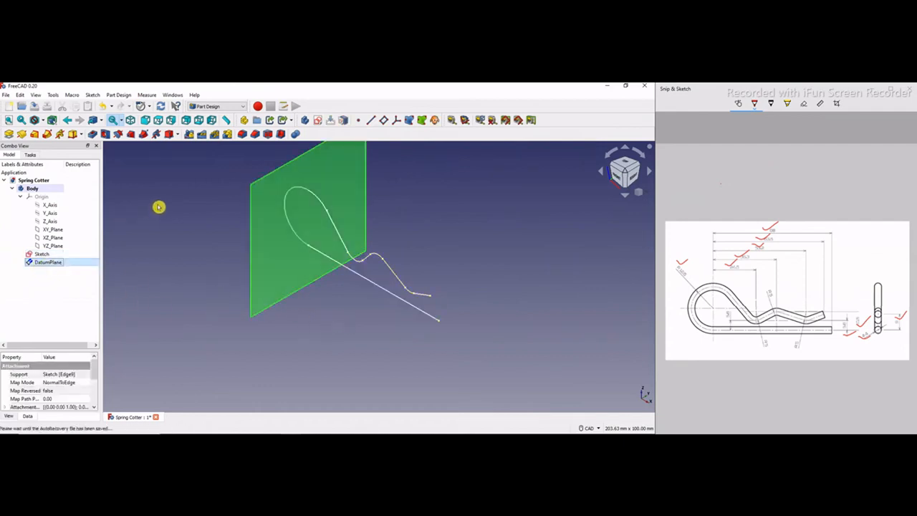
pyautogui.click(22, 95)
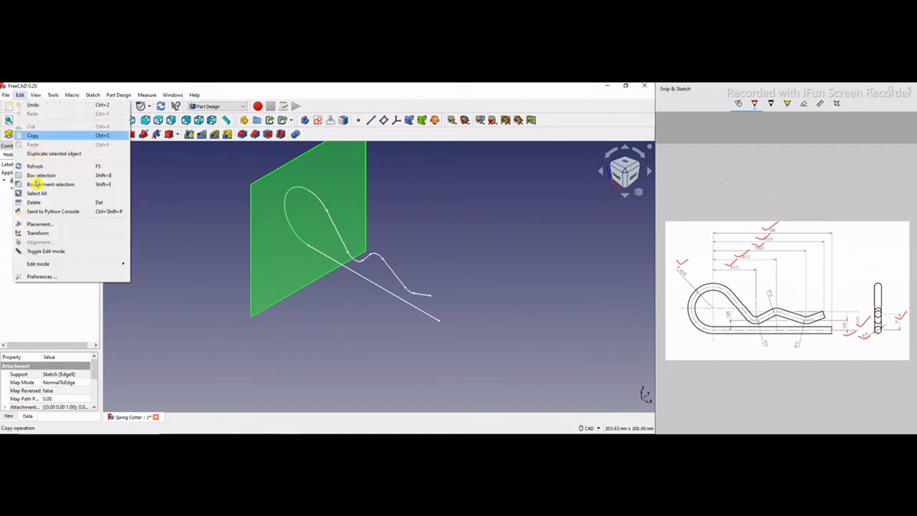
pyautogui.click(149, 284)
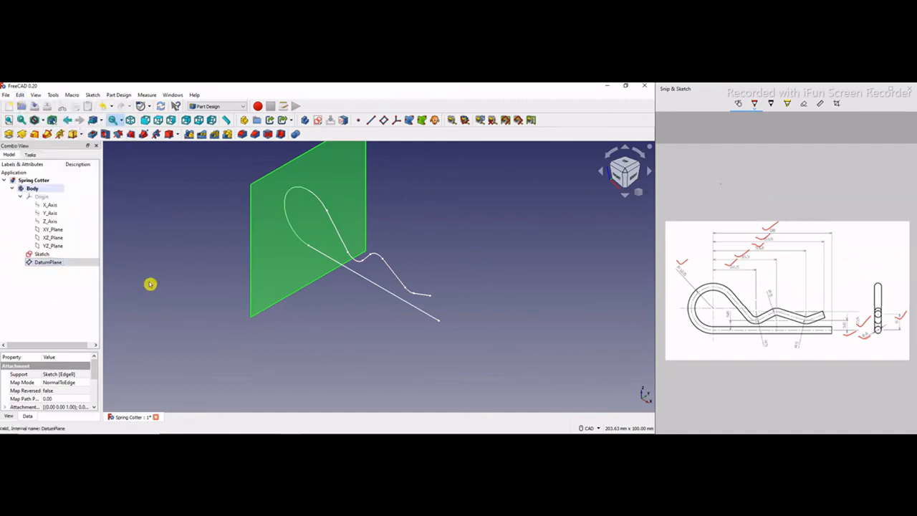
pyautogui.doubleClick(37, 265)
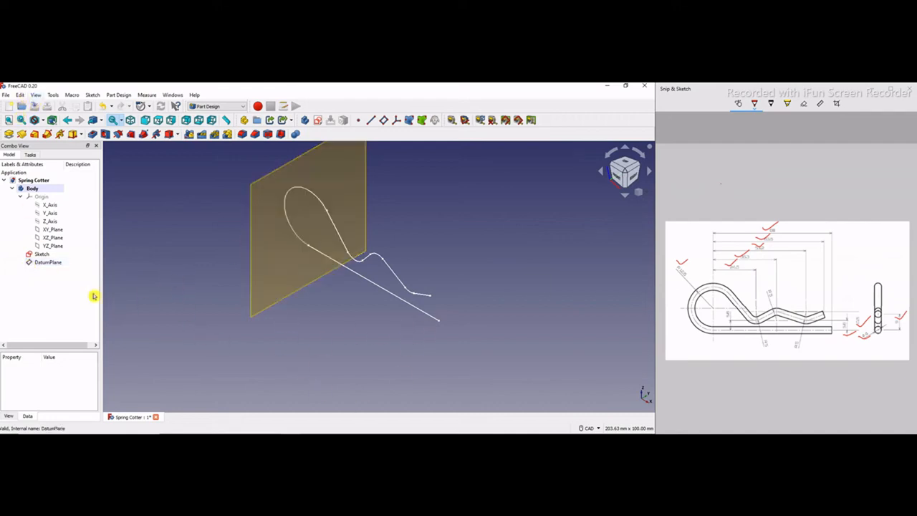
# Start a sketch on the datum plane and draw a circle about 12.7 mm in diameter just off the sketch origin
pyautogui.click(42, 263)
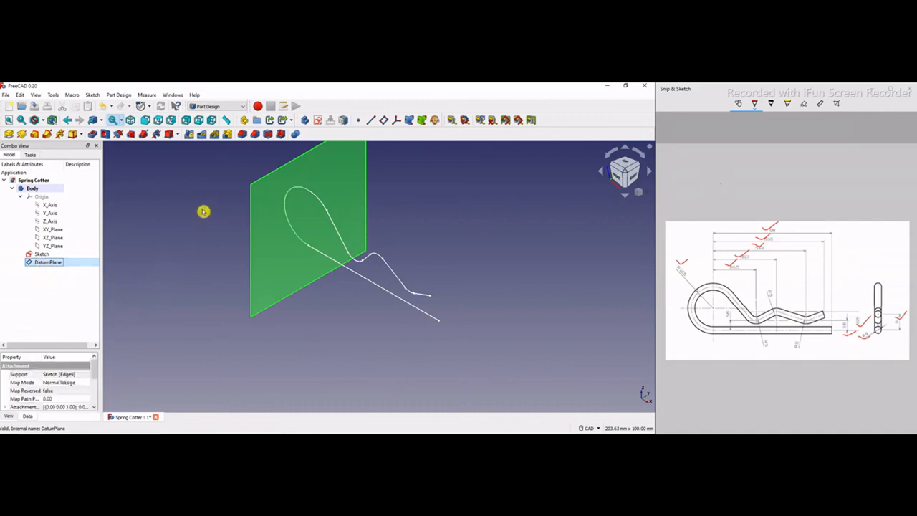
pyautogui.click(319, 120)
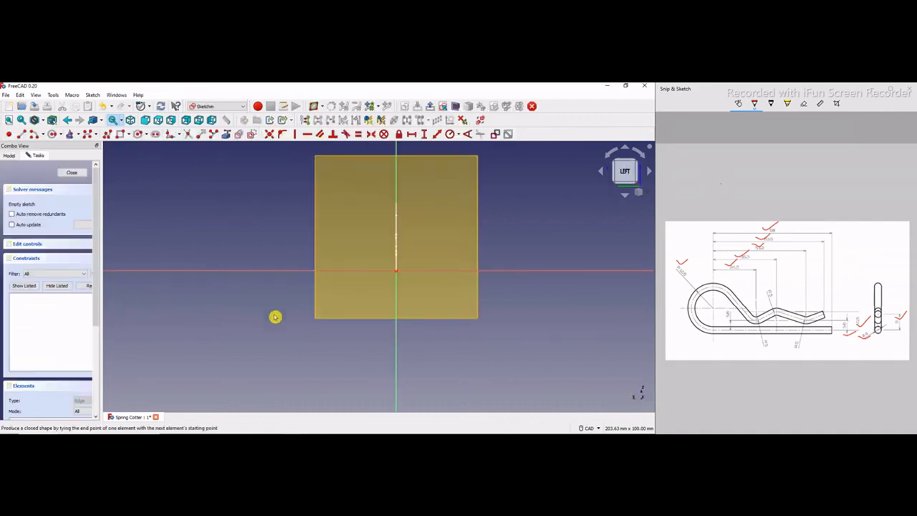
pyautogui.click(649, 191)
pyautogui.click(633, 213)
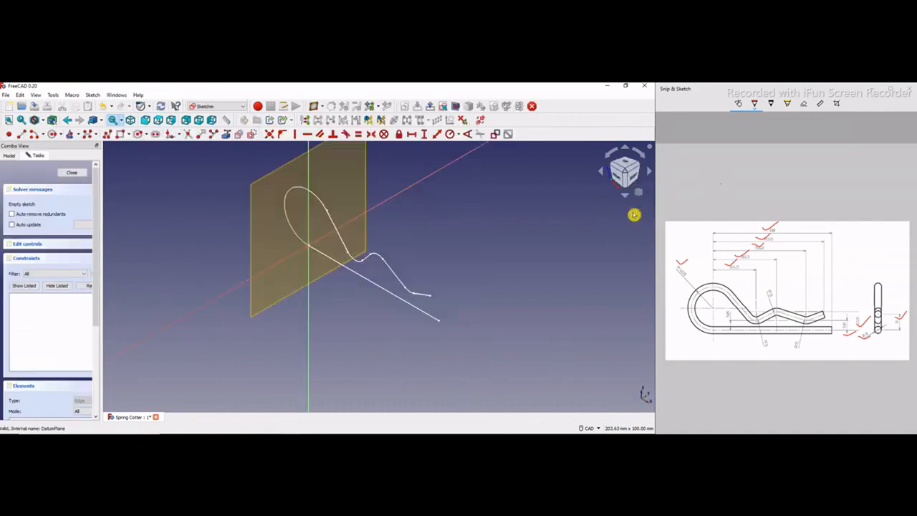
pyautogui.scroll(4, 291, 256)
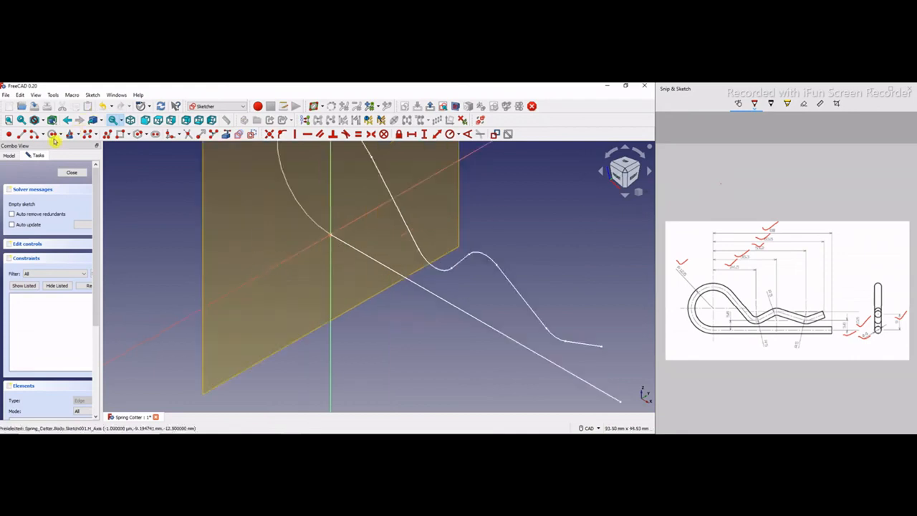
pyautogui.click(345, 263)
pyautogui.click(367, 252)
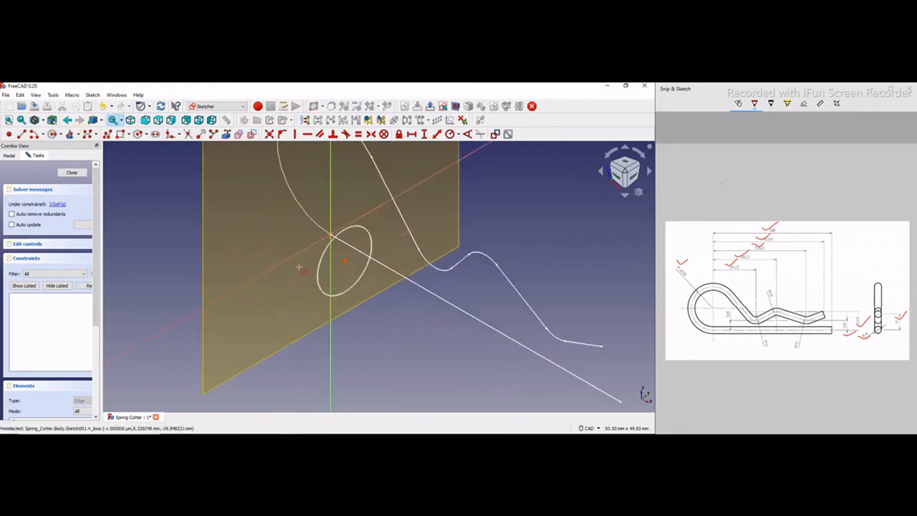
pyautogui.rightClick(369, 253)
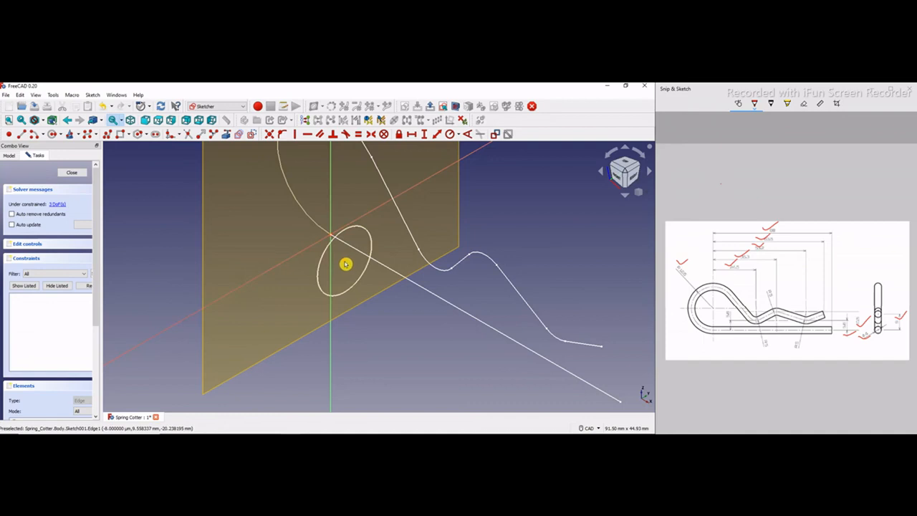
# Make the circle's centre coincident with the origin, constrain its diameter to 4 mm, and close the sketch
pyautogui.click(345, 261)
pyautogui.click(332, 235)
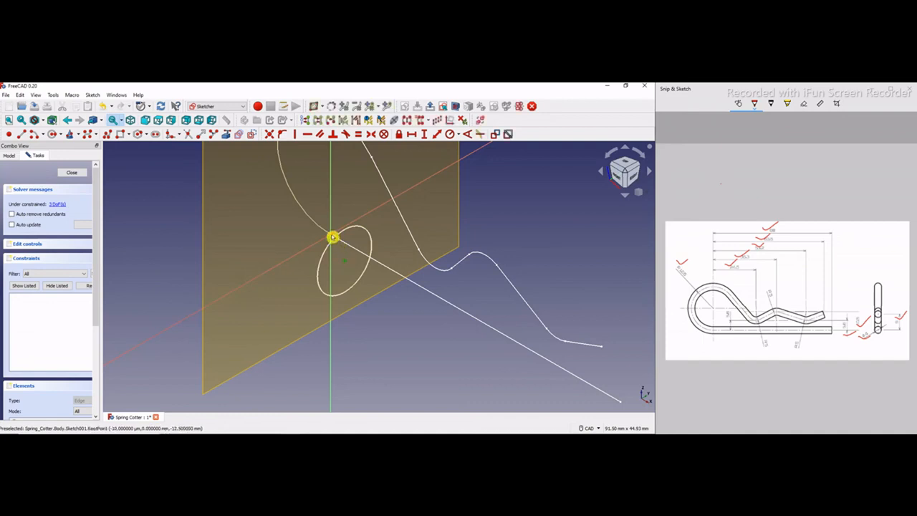
pyautogui.click(272, 136)
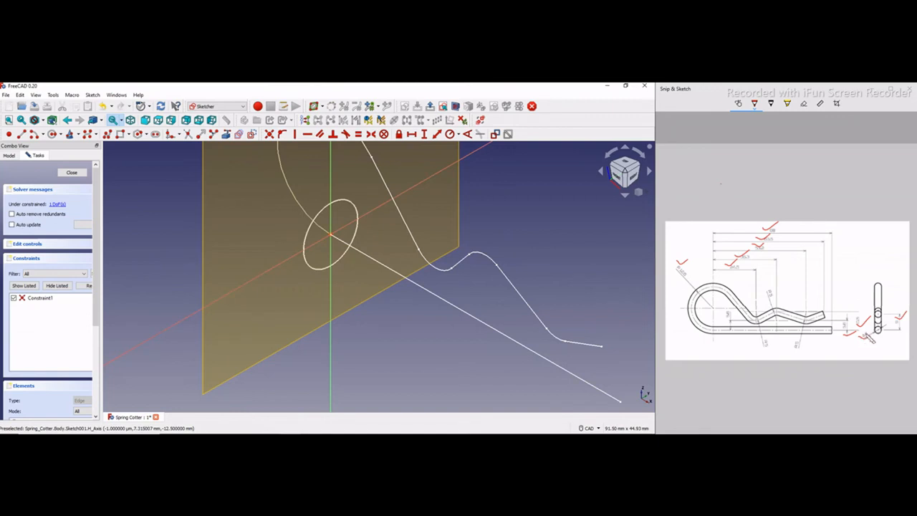
pyautogui.click(458, 135)
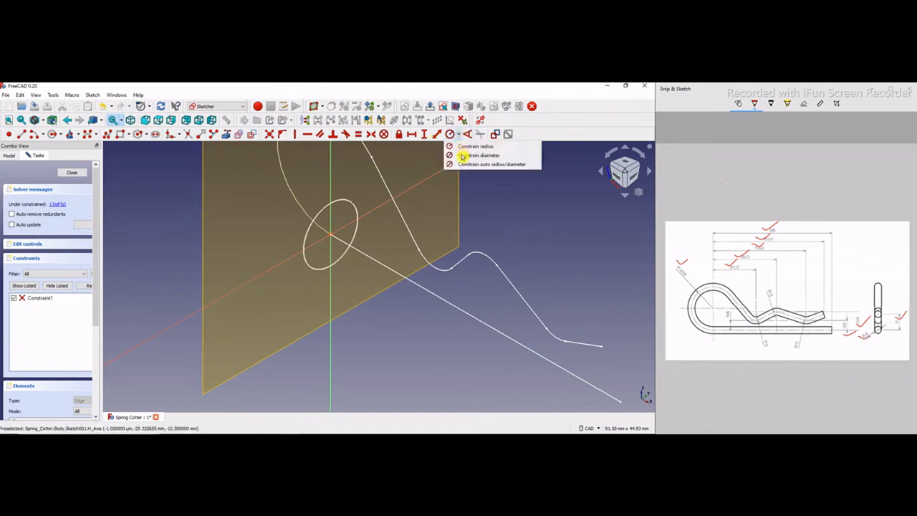
pyautogui.click(463, 155)
pyautogui.click(329, 216)
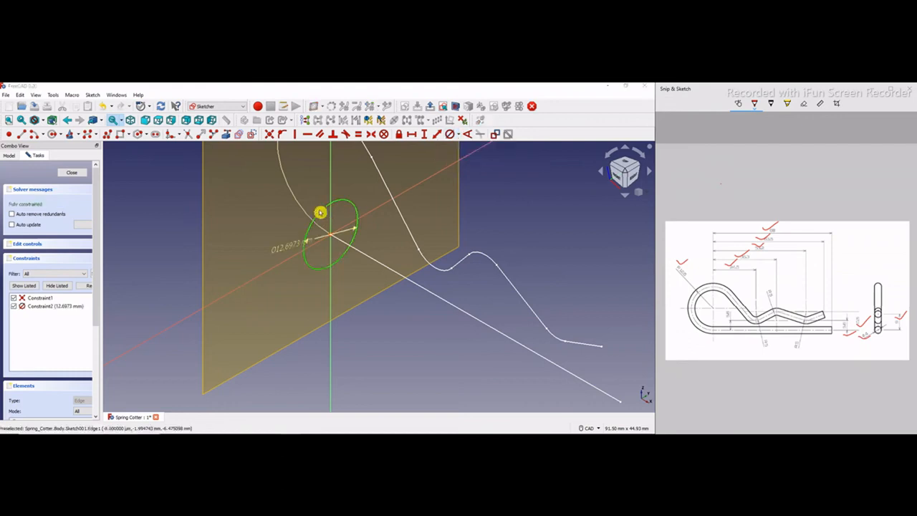
pyautogui.write('4mm')
pyautogui.press('Return')
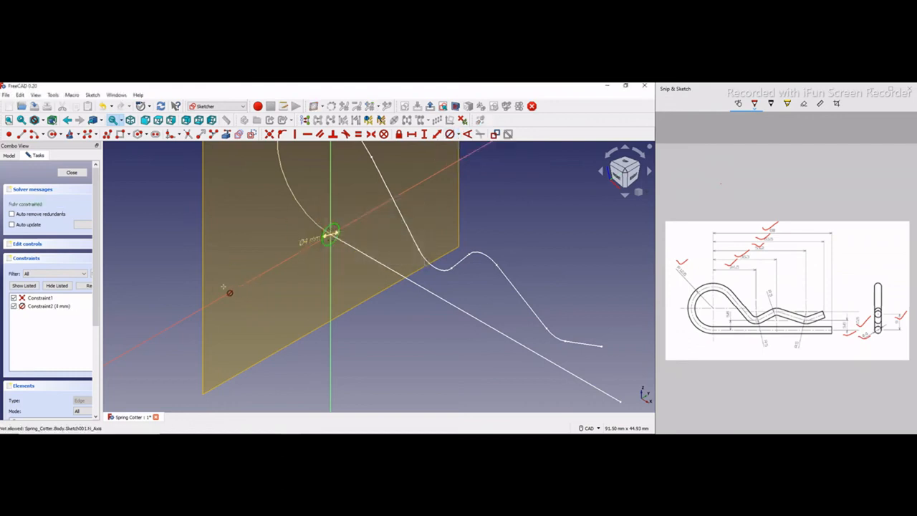
pyautogui.scroll(-3, 311, 322)
pyautogui.click(72, 174)
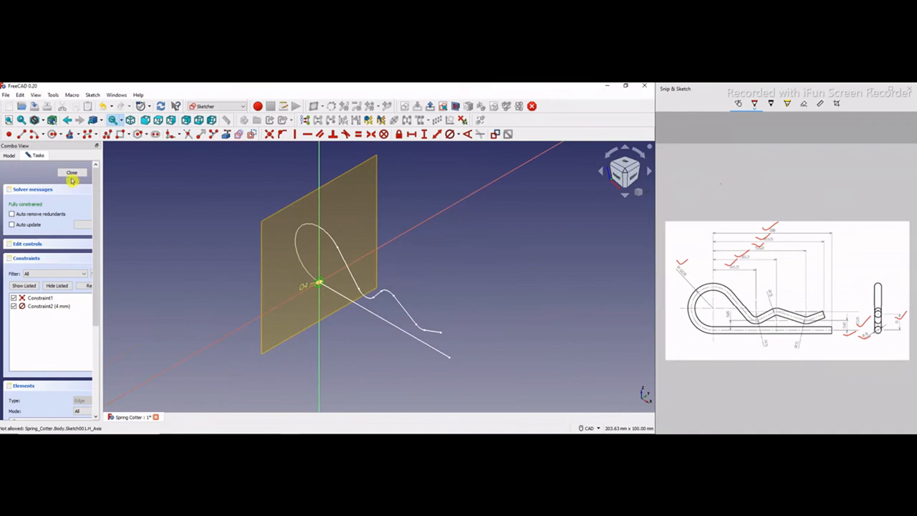
# Hide the datum plane in the 3D view
pyautogui.click(329, 343)
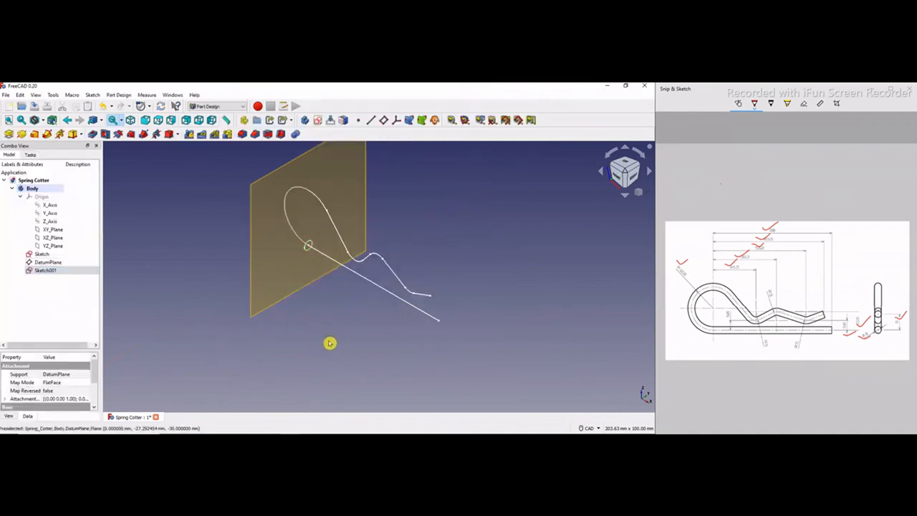
pyautogui.click(46, 264)
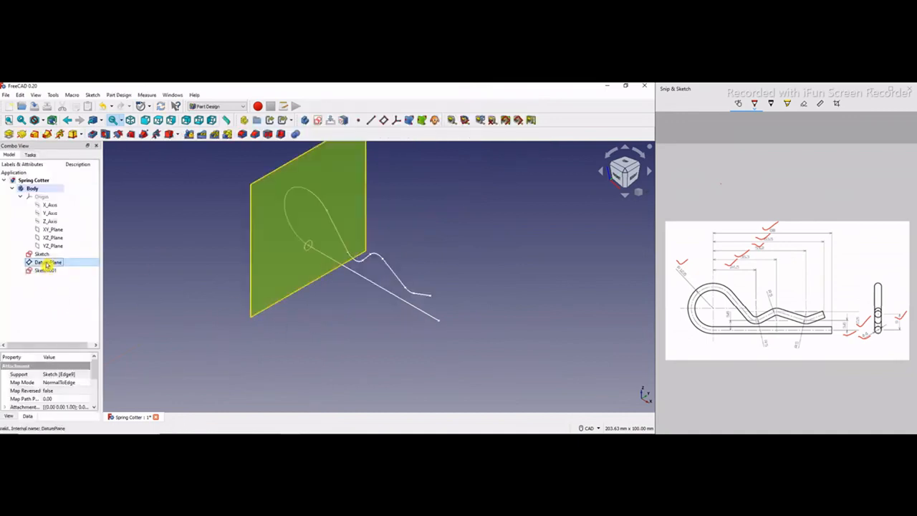
pyautogui.press('space')
pyautogui.click(239, 286)
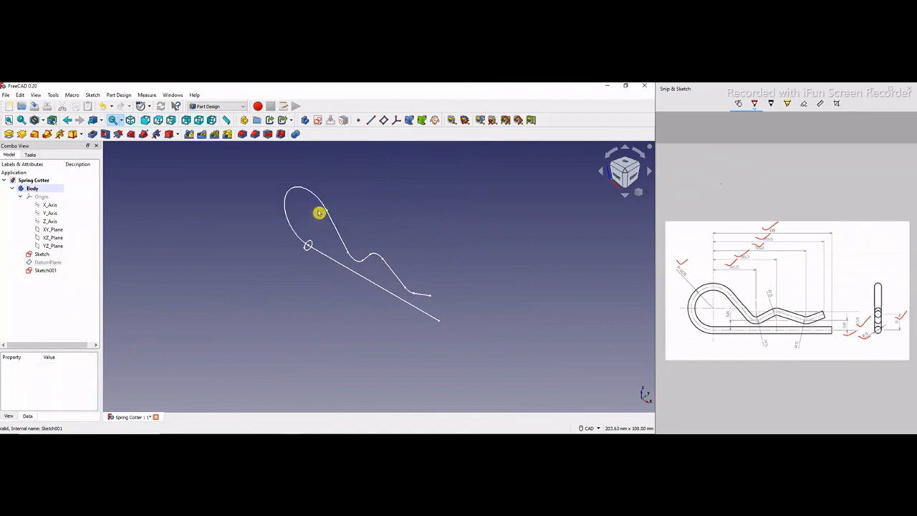
pyautogui.scroll(3, 320, 211)
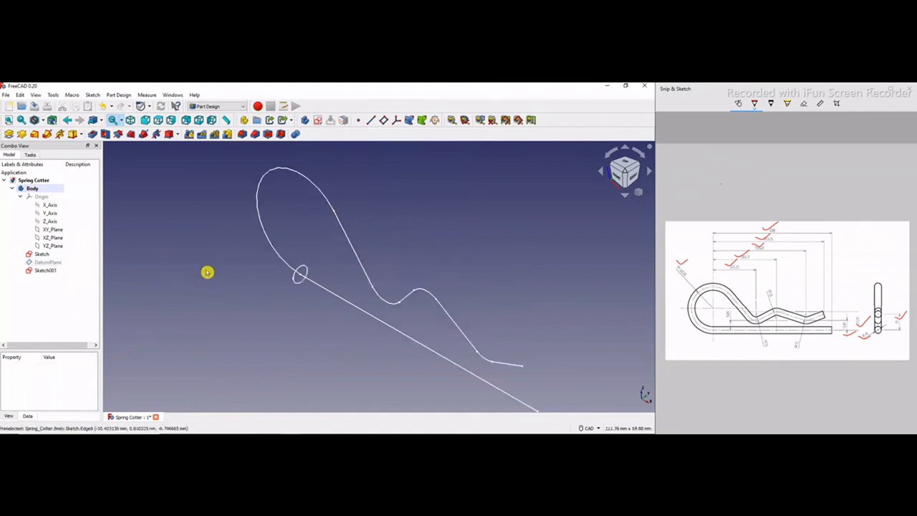
pyautogui.click(47, 135)
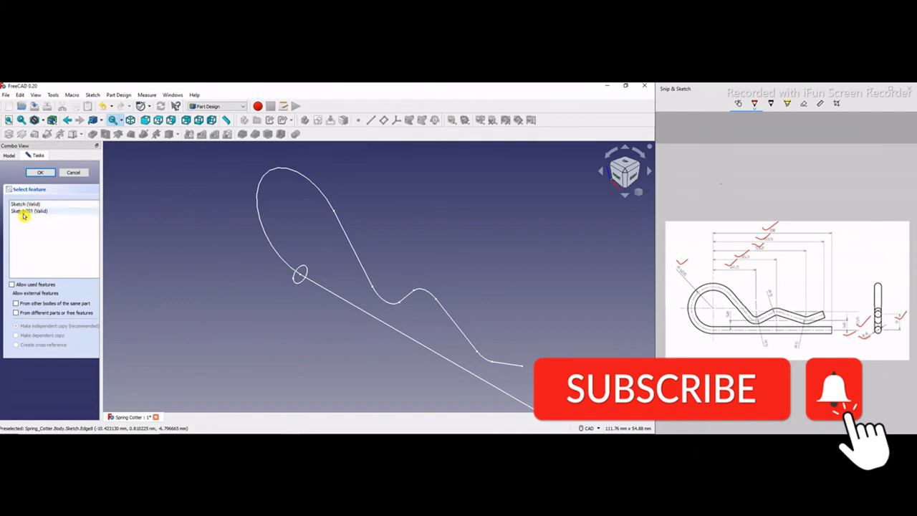
pyautogui.click(14, 156)
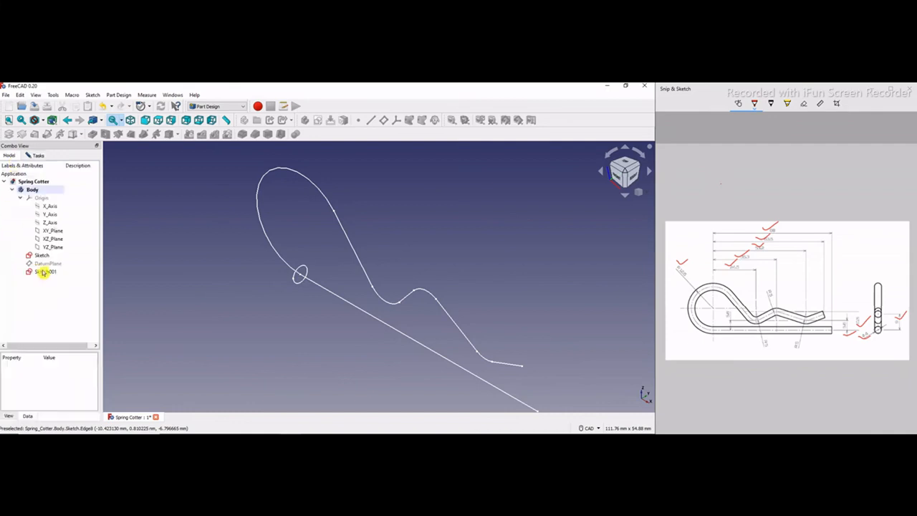
pyautogui.click(44, 272)
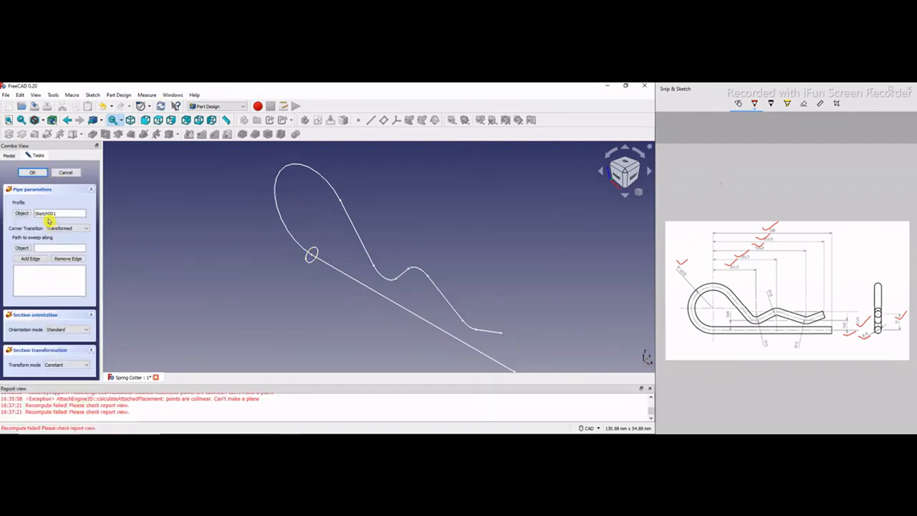
pyautogui.click(66, 173)
# Create an additive pipe that sweeps the 4 mm circle profile along the whole cotter path sketch
pyautogui.click(45, 271)
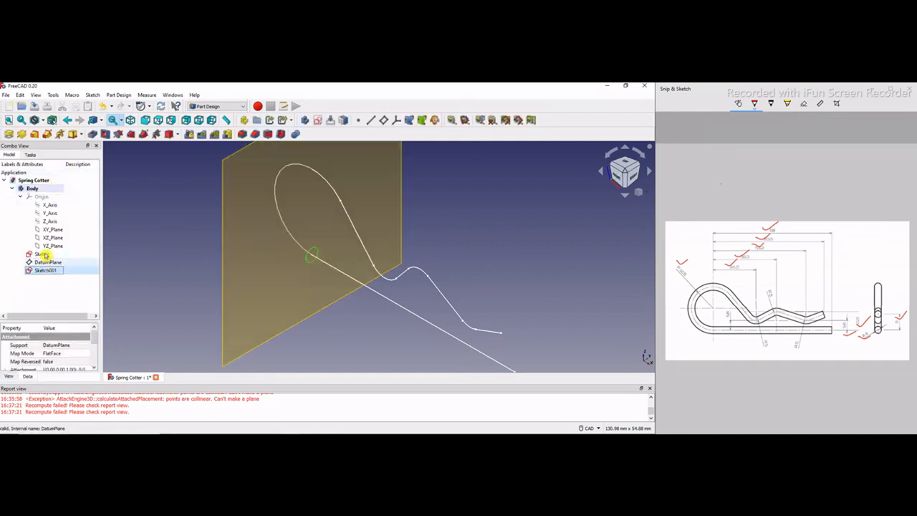
pyautogui.click(43, 254)
pyautogui.click(49, 271)
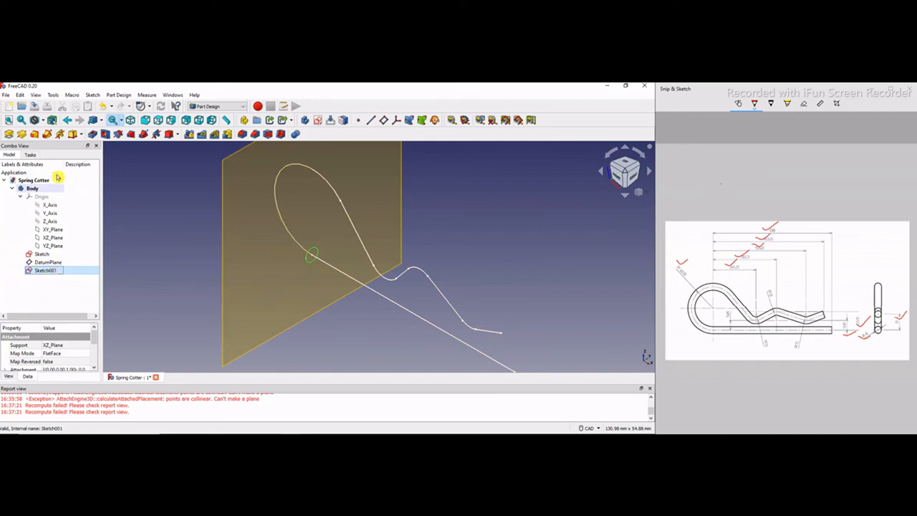
pyautogui.click(47, 134)
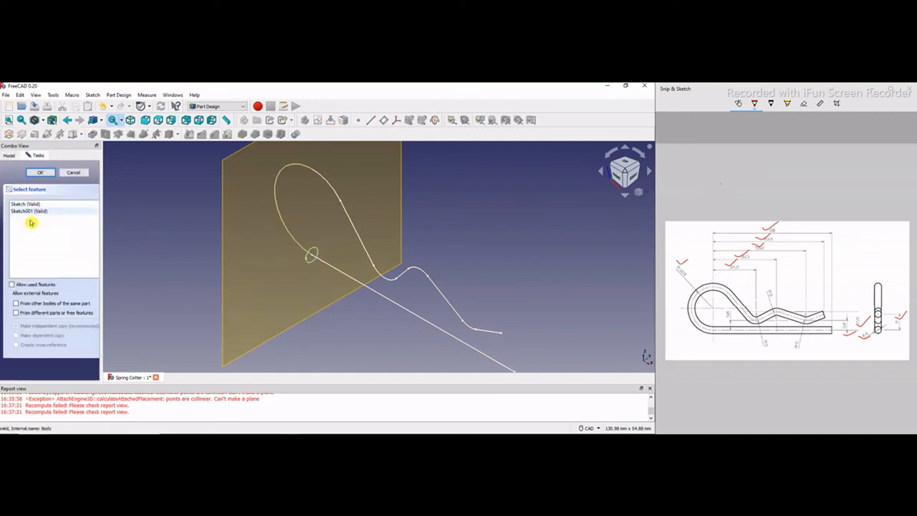
pyautogui.click(18, 213)
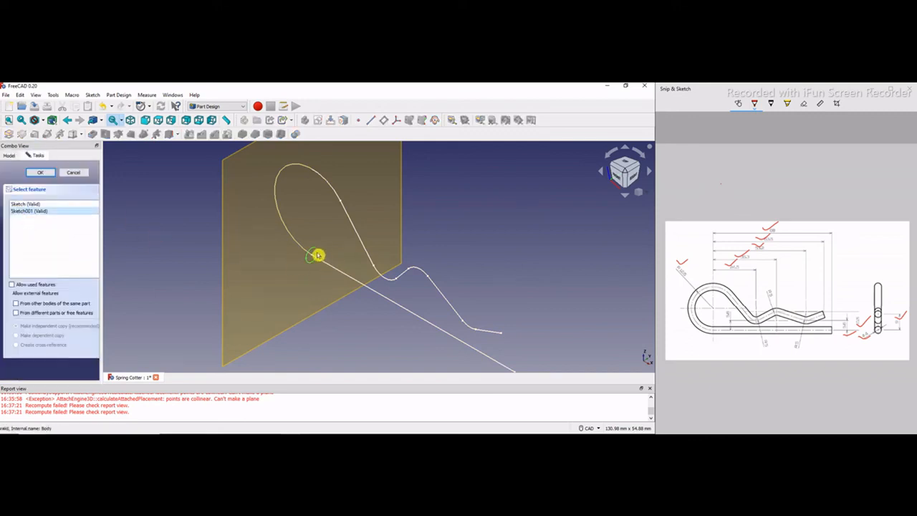
pyautogui.scroll(3, 330, 260)
pyautogui.scroll(-3, 279, 262)
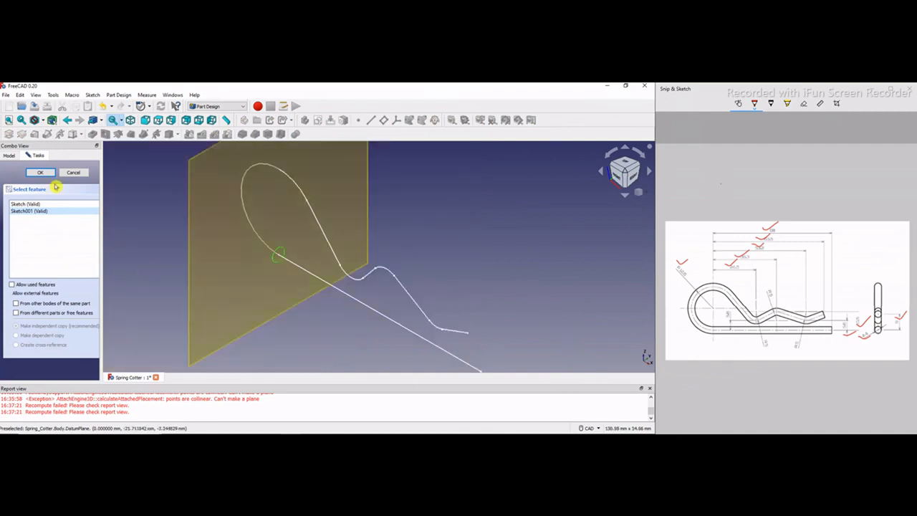
pyautogui.click(40, 174)
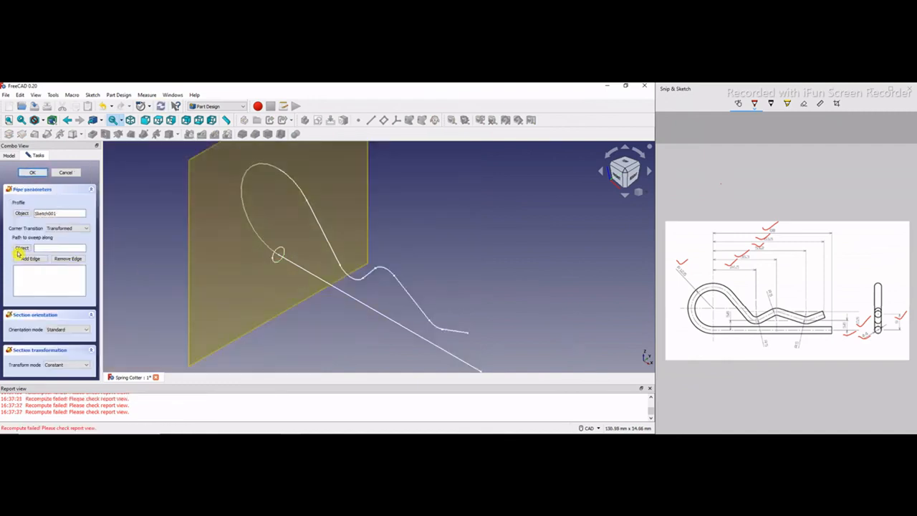
pyautogui.click(352, 298)
pyautogui.scroll(-3, 323, 318)
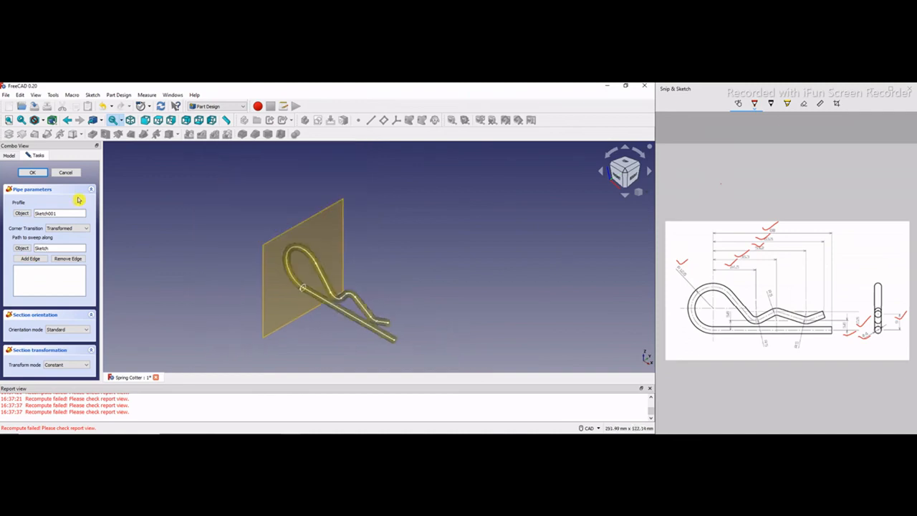
pyautogui.click(32, 173)
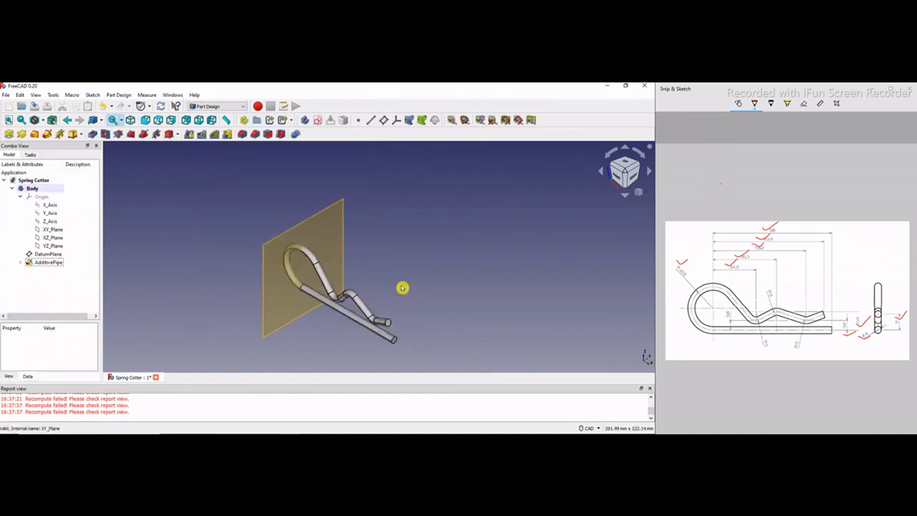
# Close the report view and hide the datum plane so only the swept cotter pin body is displayed
pyautogui.click(650, 390)
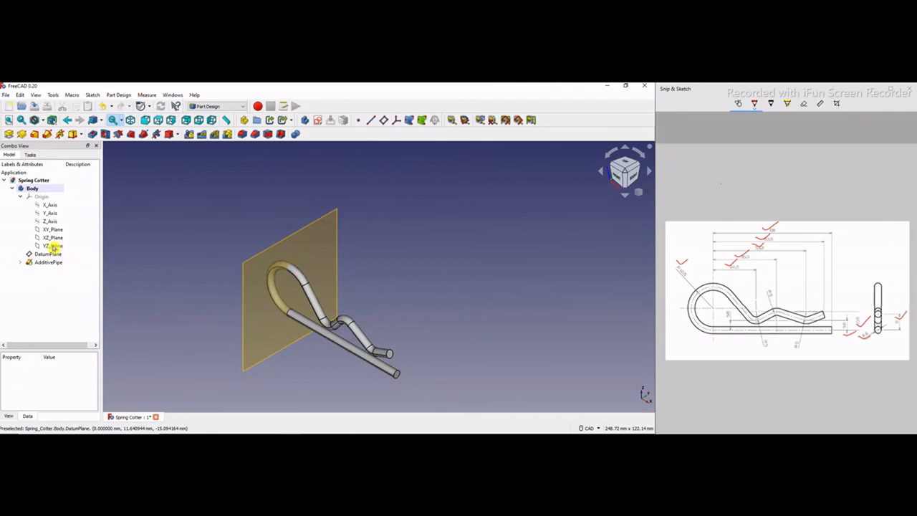
pyautogui.click(45, 253)
pyautogui.press('space')
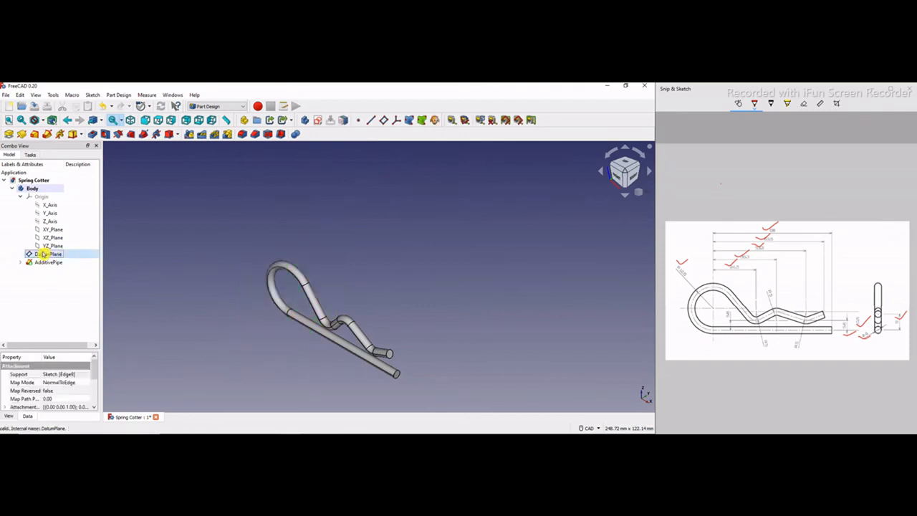
pyautogui.click(219, 305)
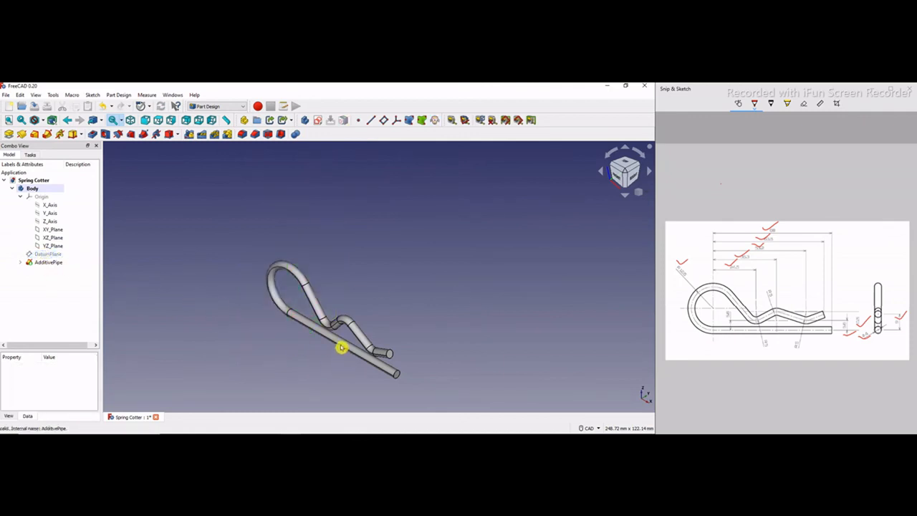
pyautogui.scroll(2, 323, 362)
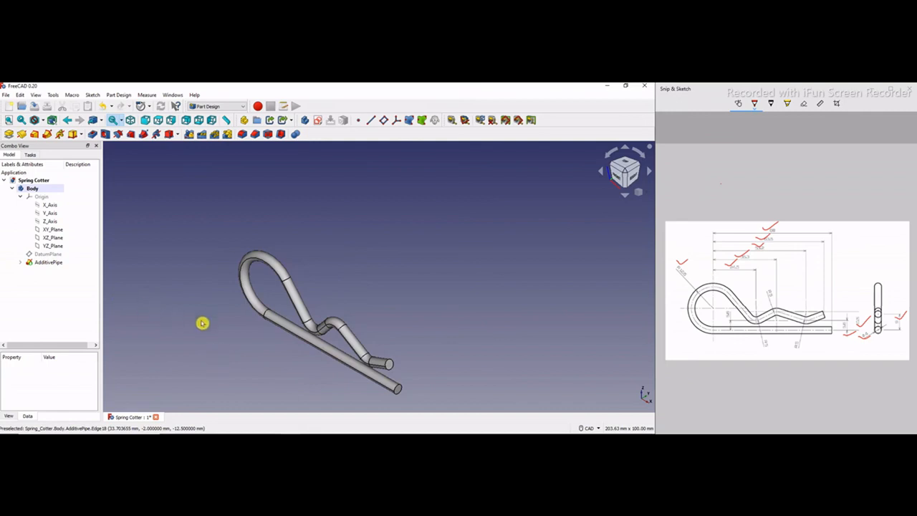
pyautogui.scroll(-2, 391, 308)
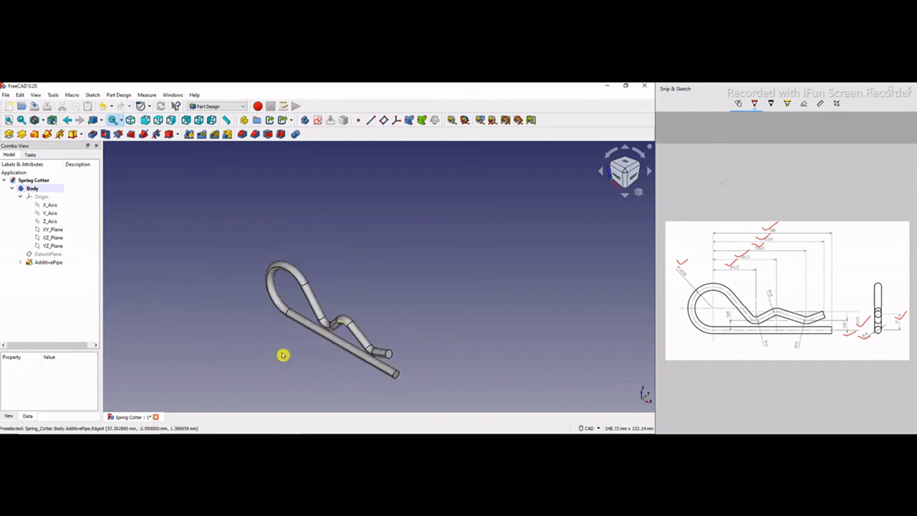
pyautogui.scroll(6, 286, 354)
pyautogui.moveTo(352, 324); pyautogui.dragTo(248, 369, button='middle')
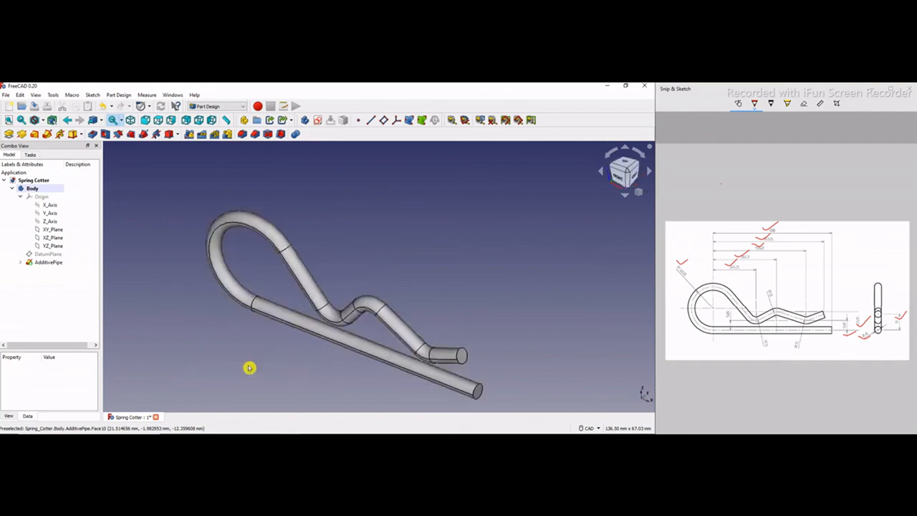